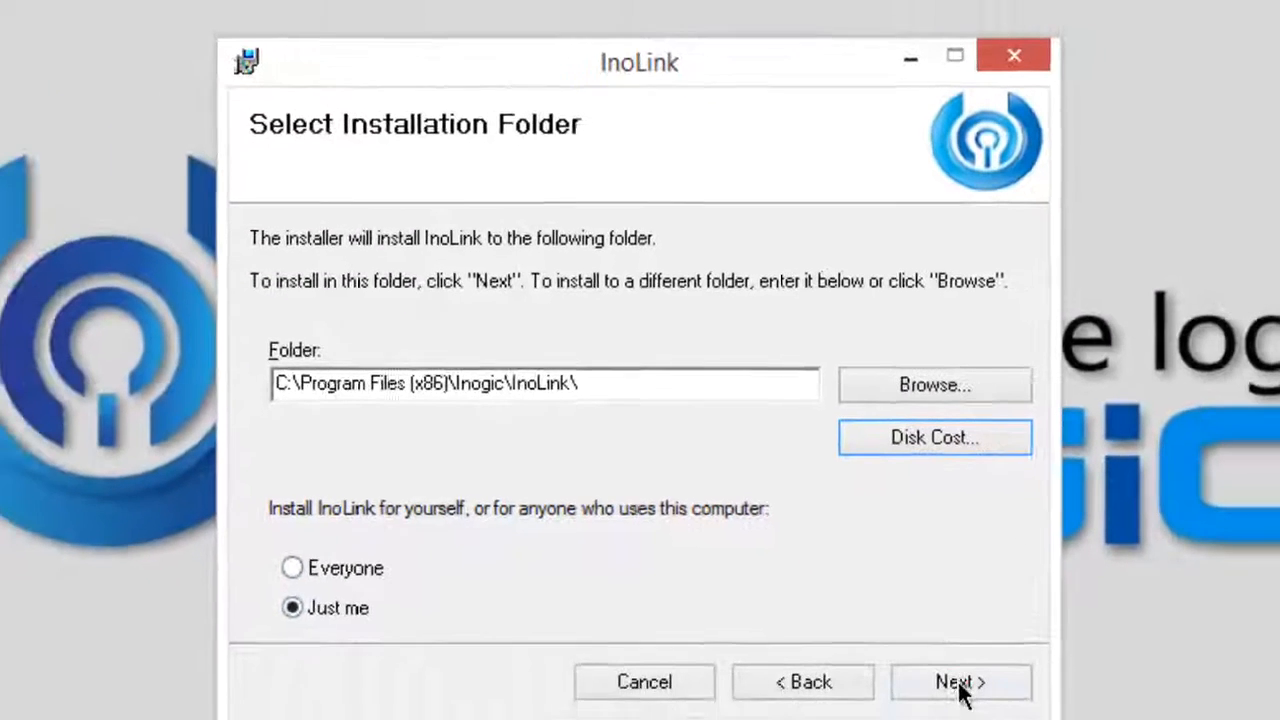
# Step: Start installing InoLink in the proposed folder for Just me and set the integration database server to FIJI\SQL2012
pyautogui.click(957, 690)
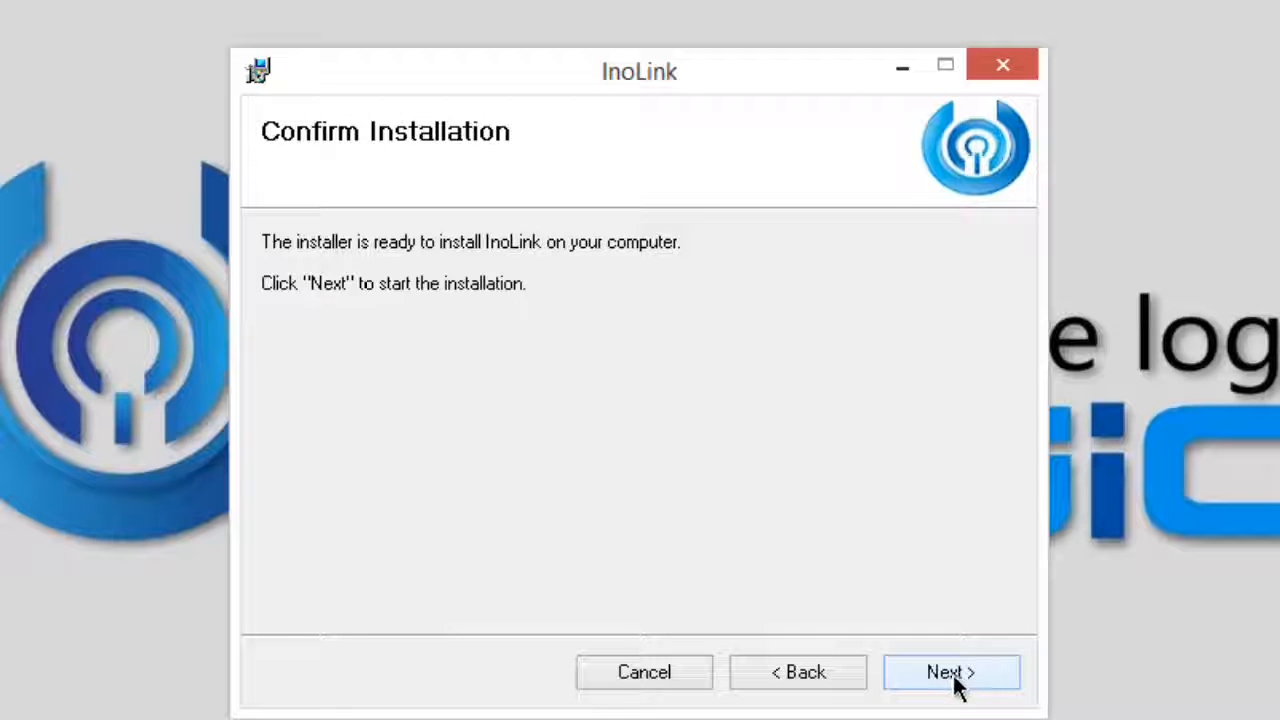
pyautogui.click(957, 687)
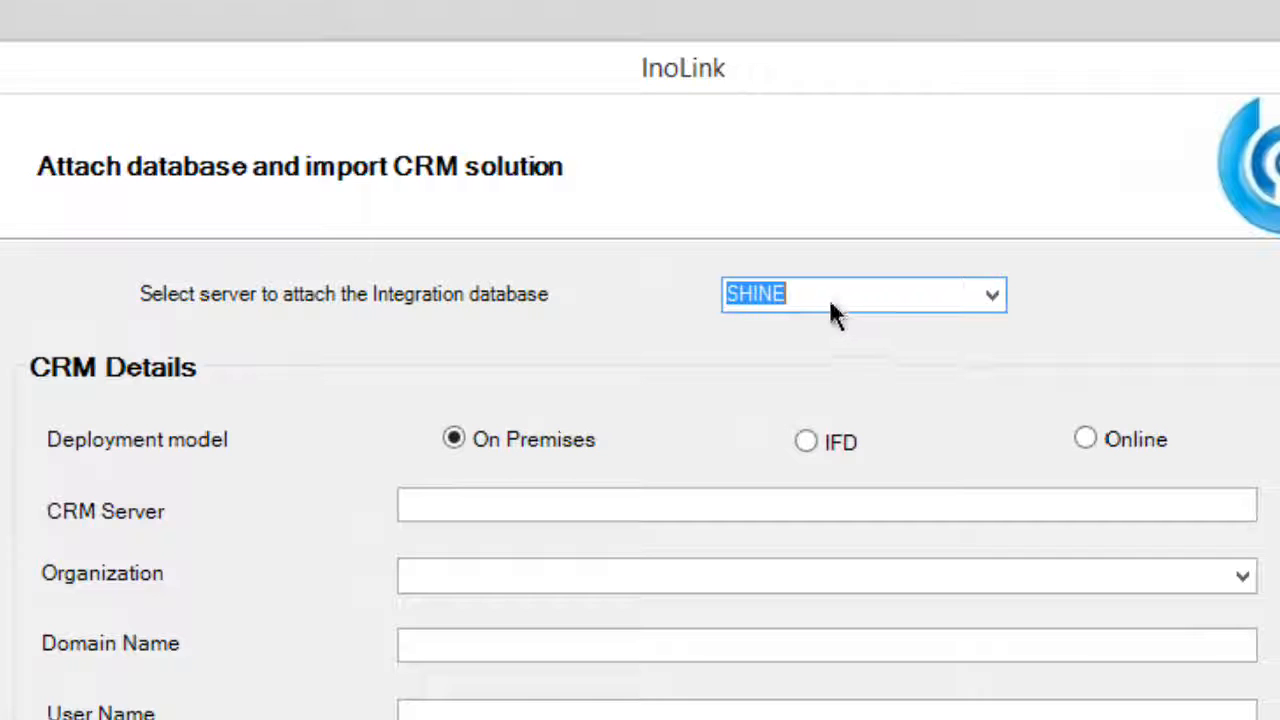
pyautogui.write('FIJI\\SQL2012')
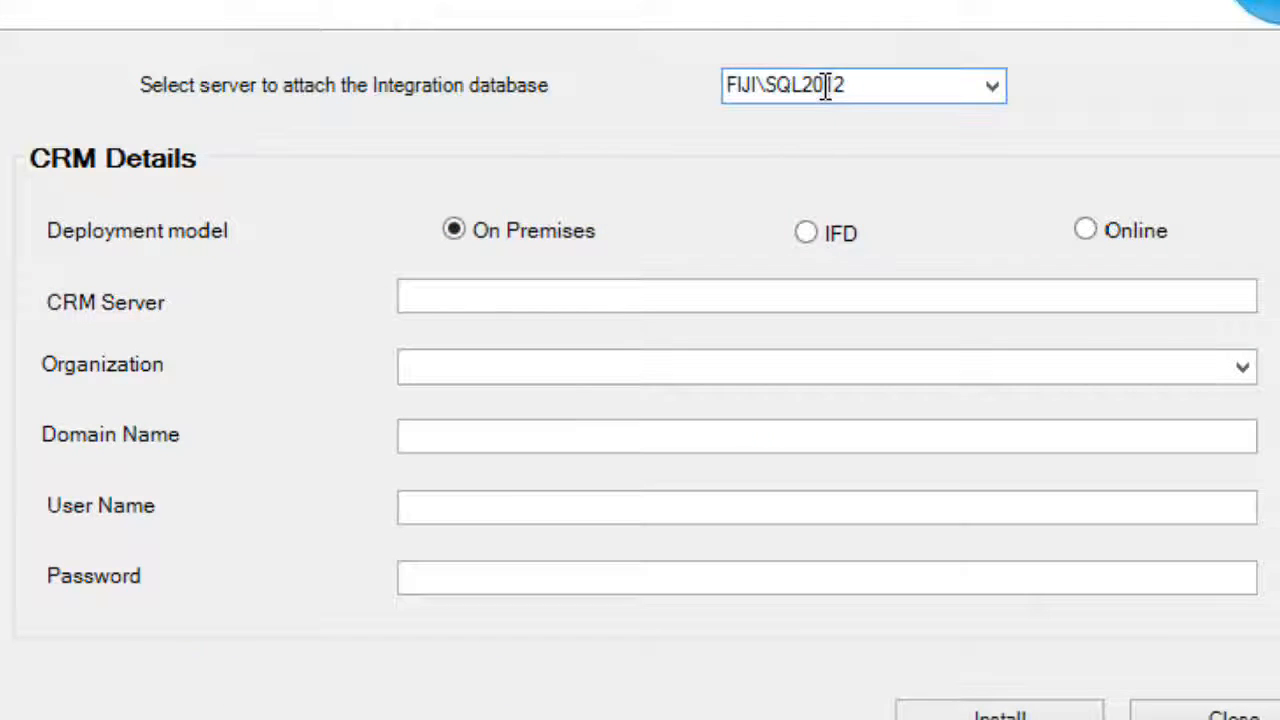
pyautogui.click(1086, 231)
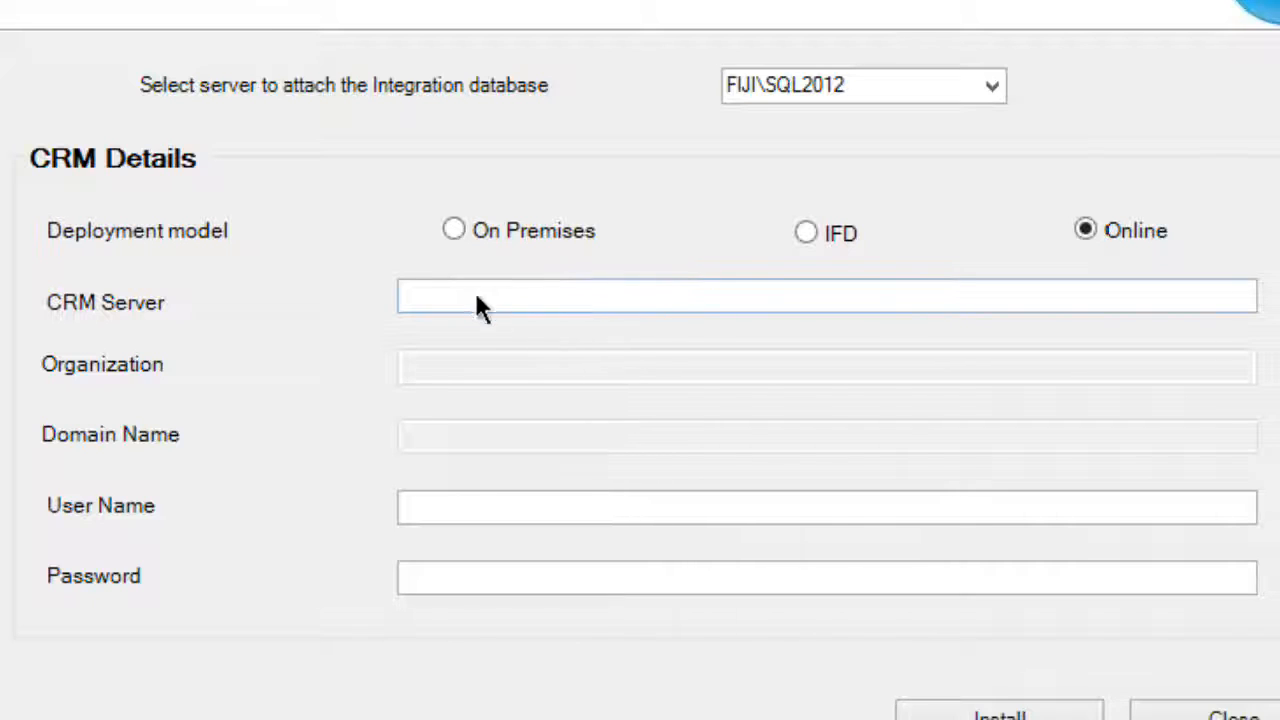
pyautogui.click(423, 295)
pyautogui.write('htt')
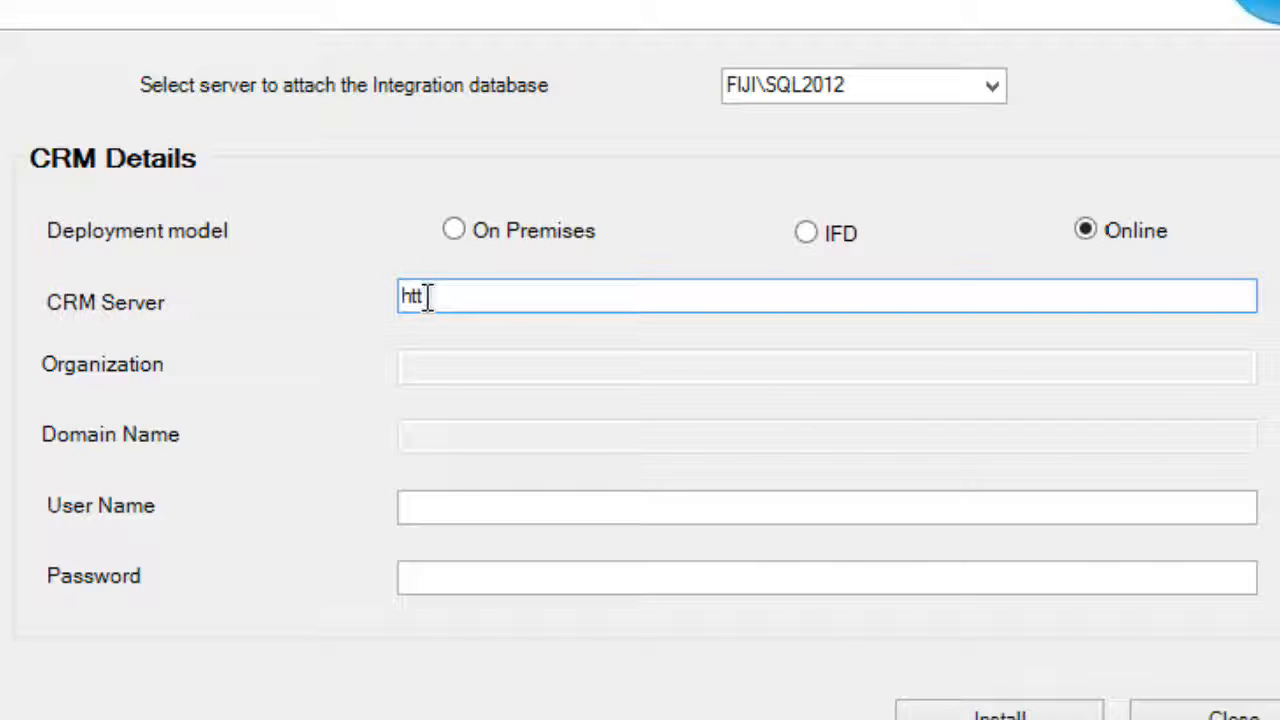
pyautogui.write('ps://inoworks006.crm.dynamics.com')
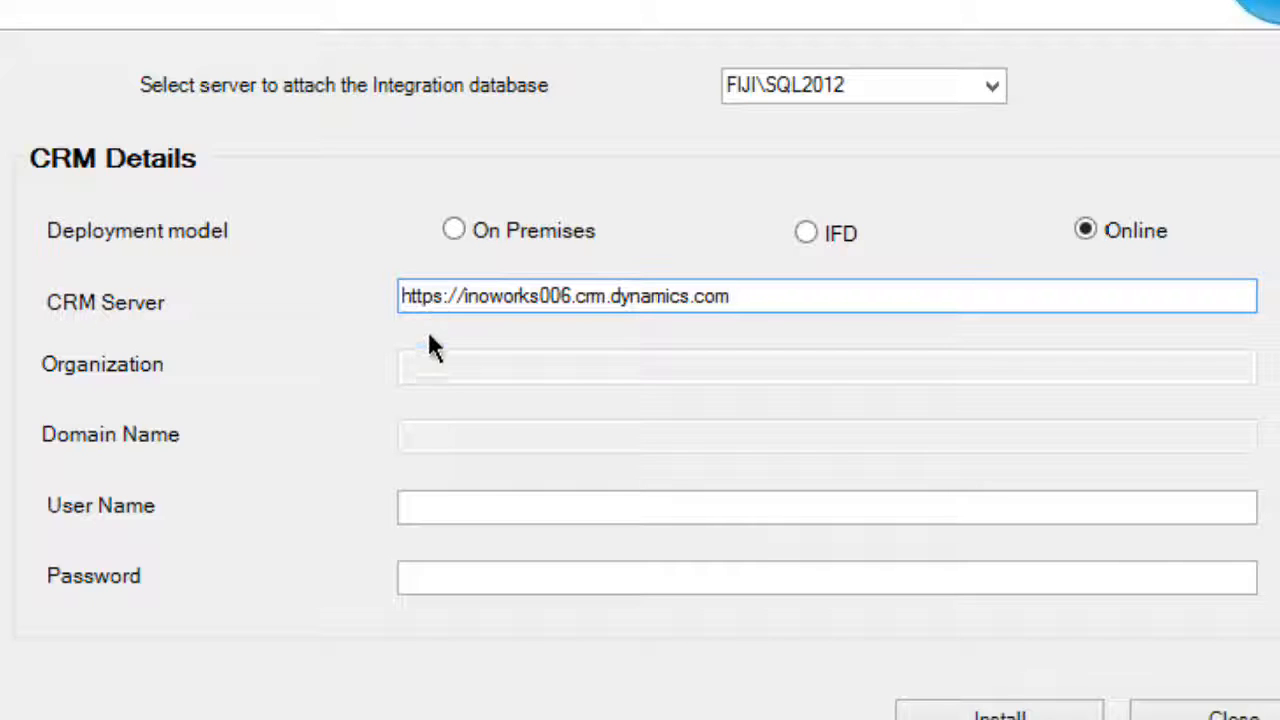
# Step: Enter the CRM user name and password, then run the installation through to completion and close the installer
pyautogui.click(427, 508)
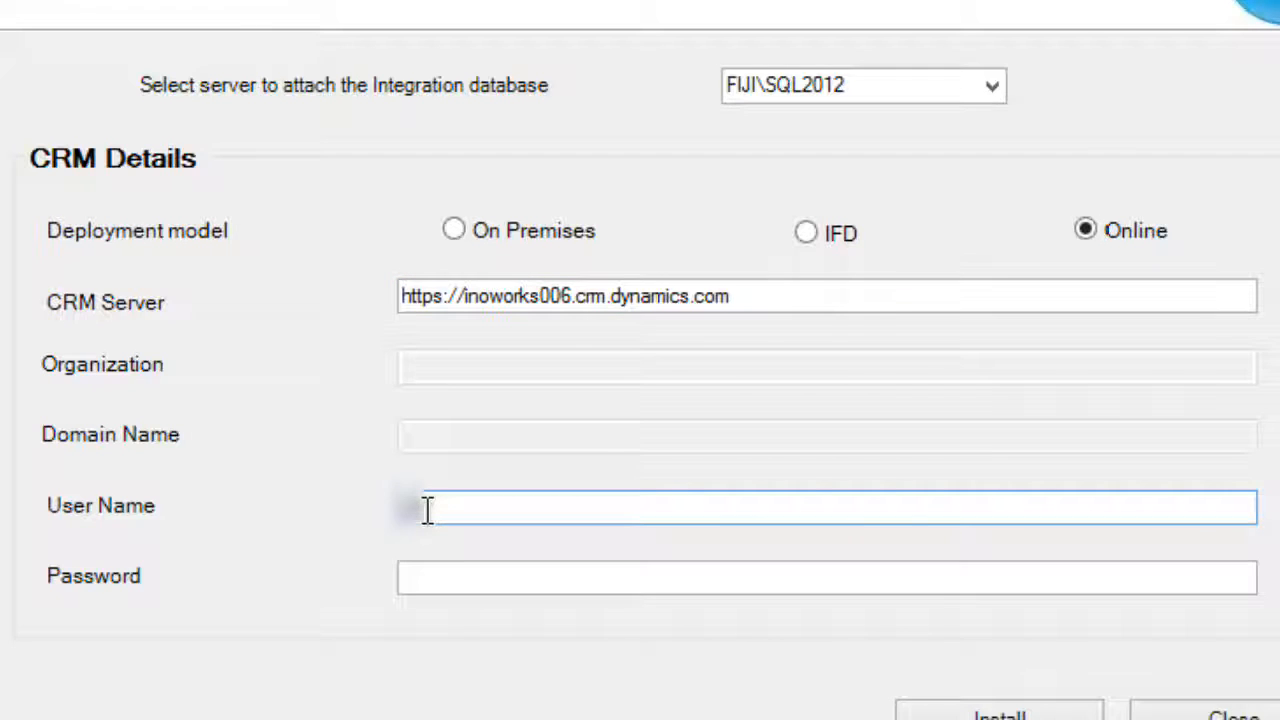
pyautogui.write('@inoworks006.onmicrosoft.com')
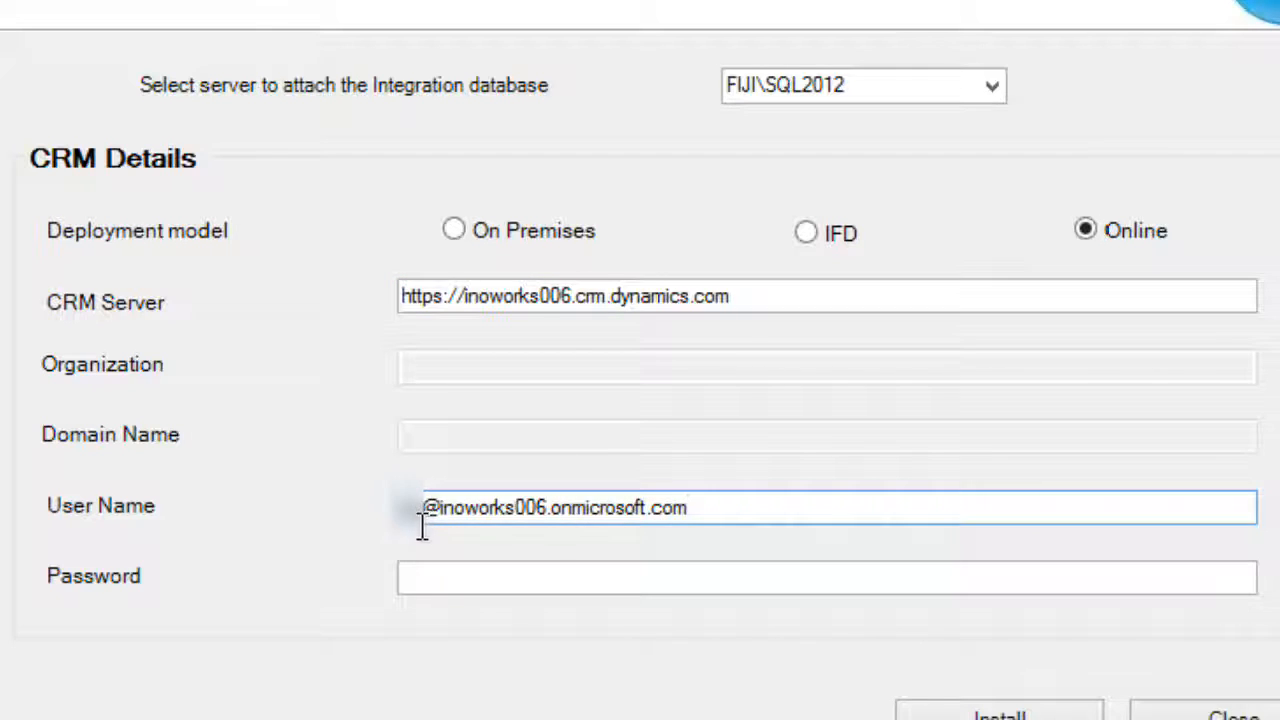
pyautogui.click(412, 578)
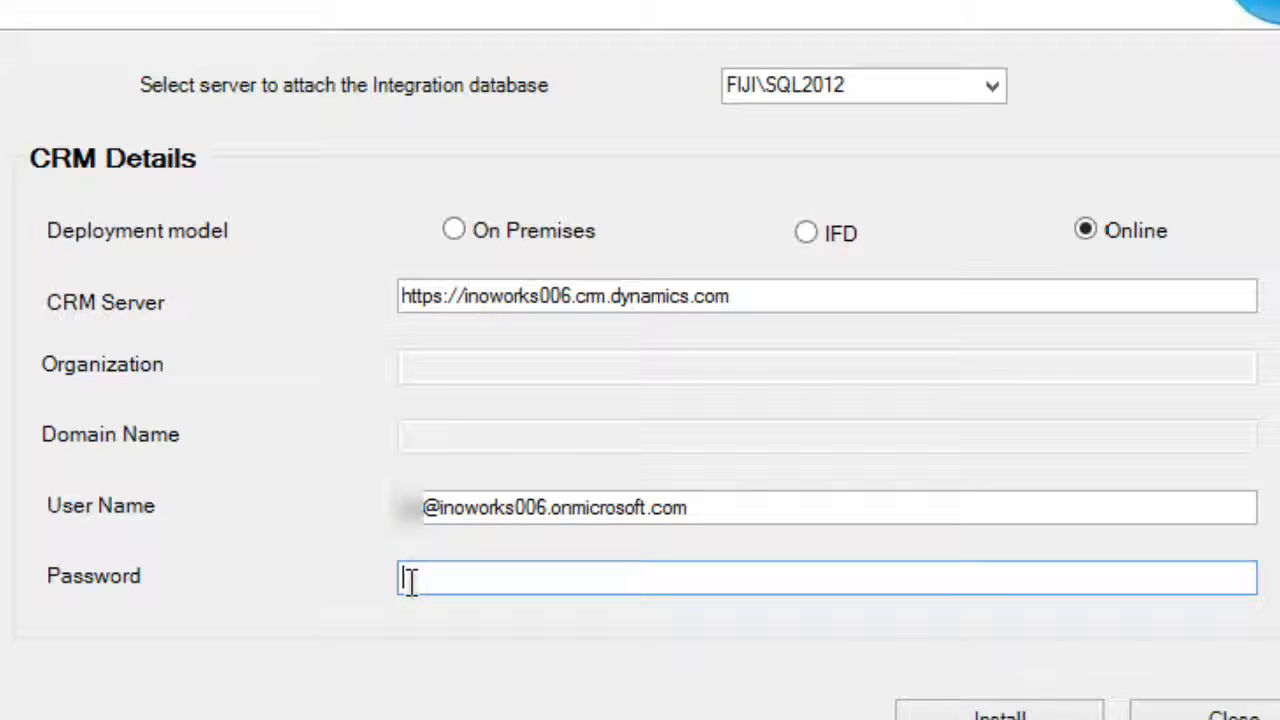
pyautogui.write('**********')
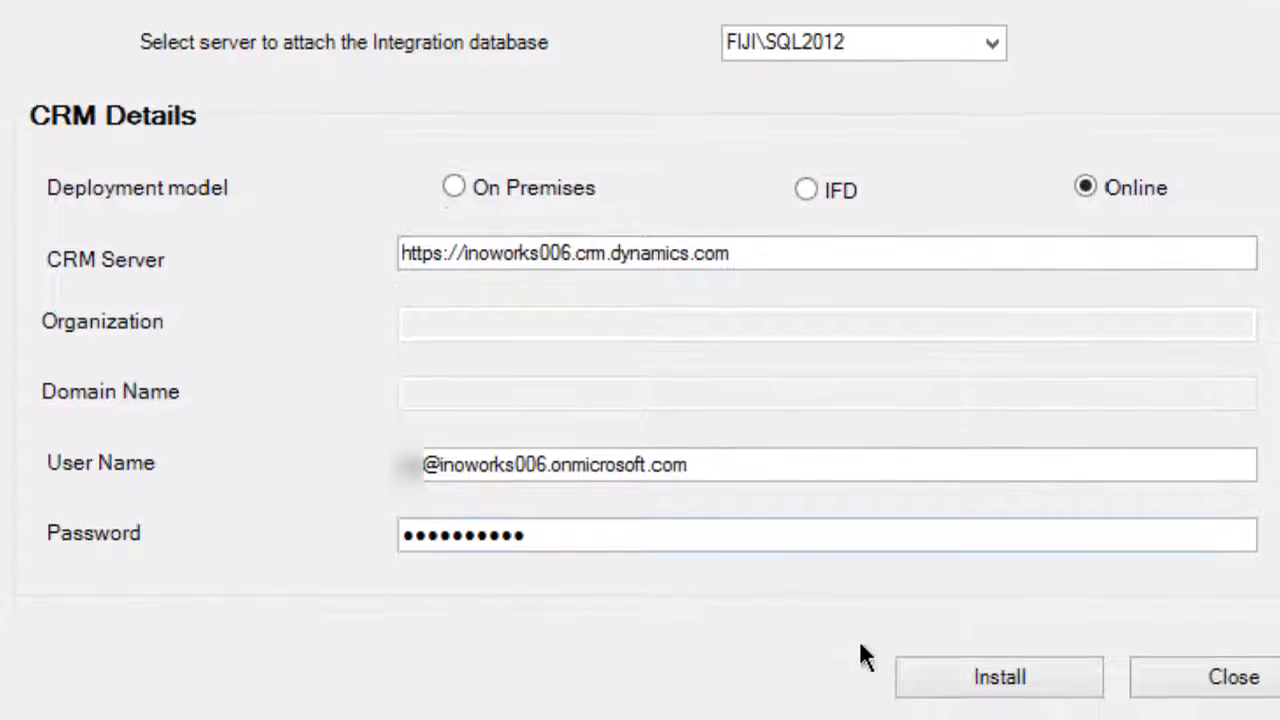
pyautogui.click(972, 675)
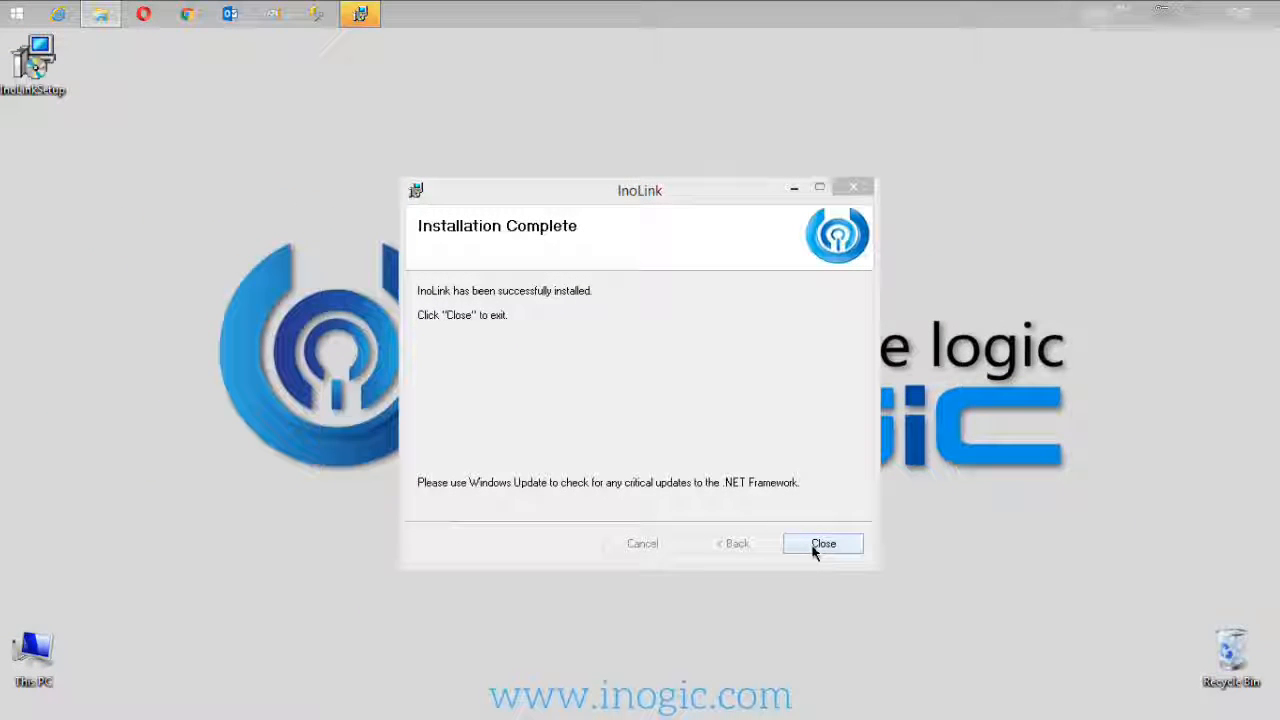
pyautogui.click(814, 547)
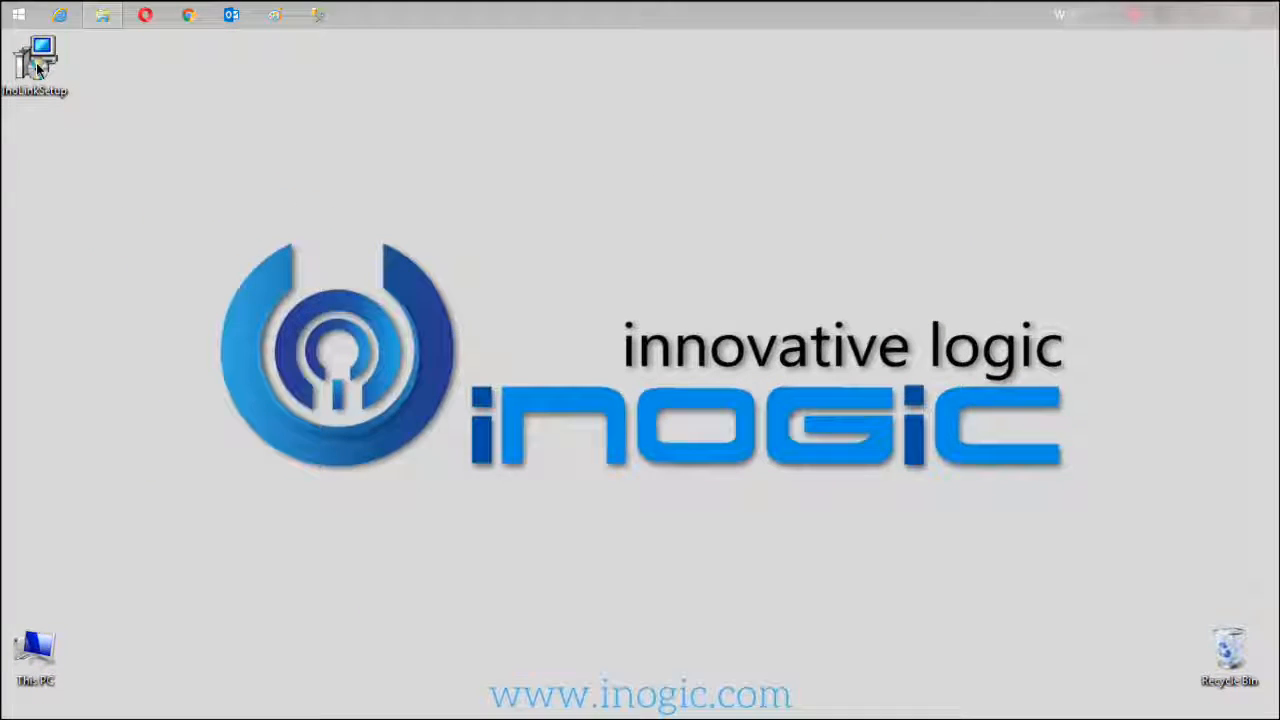
# Step: Find and launch InoLink Settings, then open its Connections form
pyautogui.press('super')
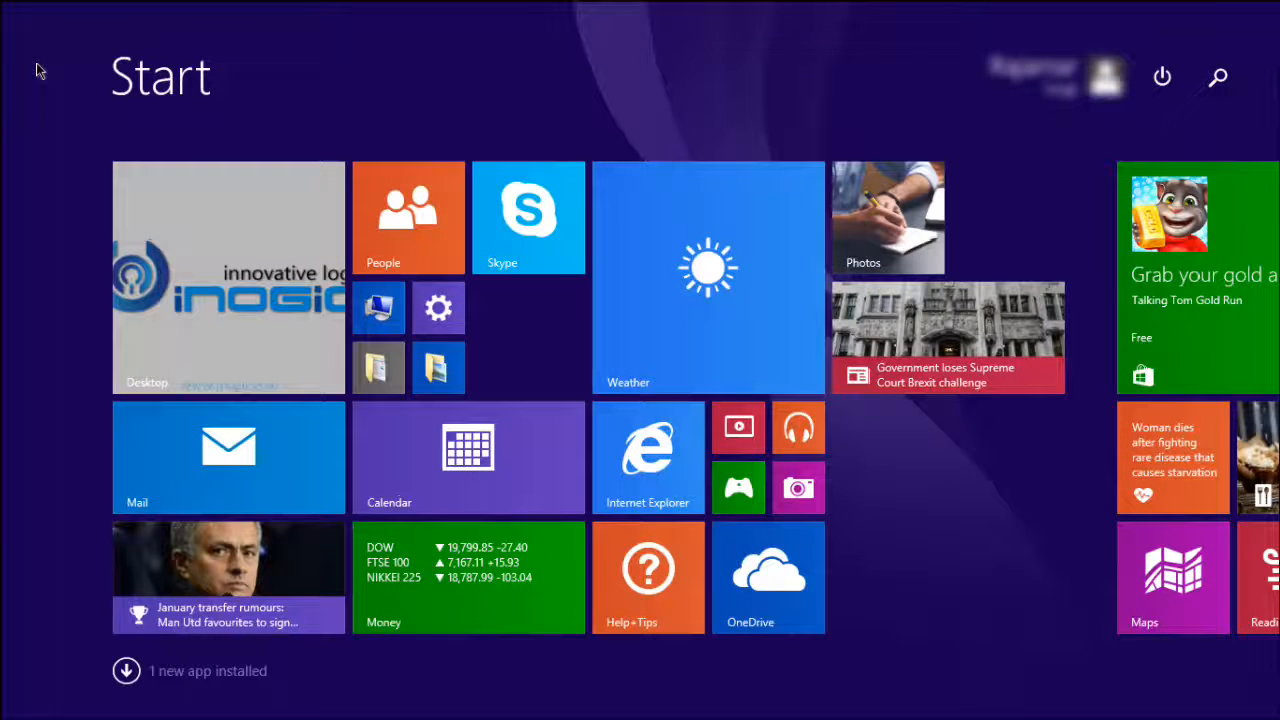
pyautogui.write('inoLink Settings')
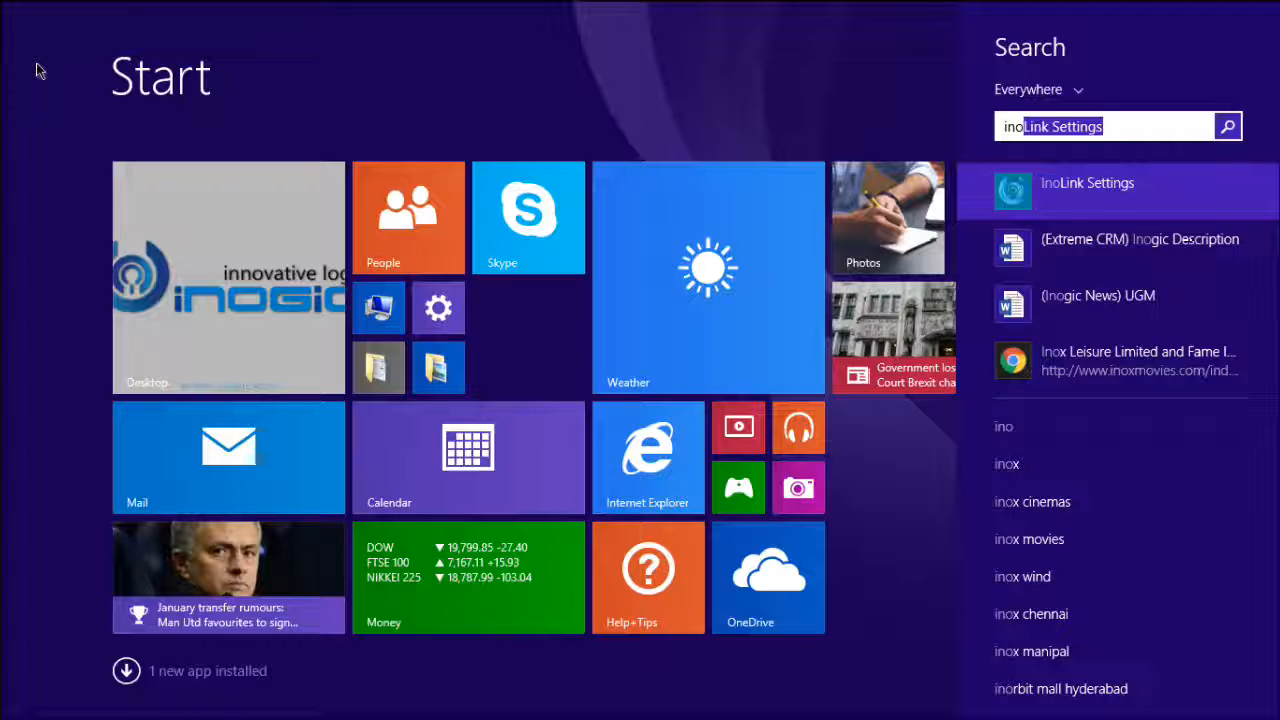
pyautogui.press('Return')
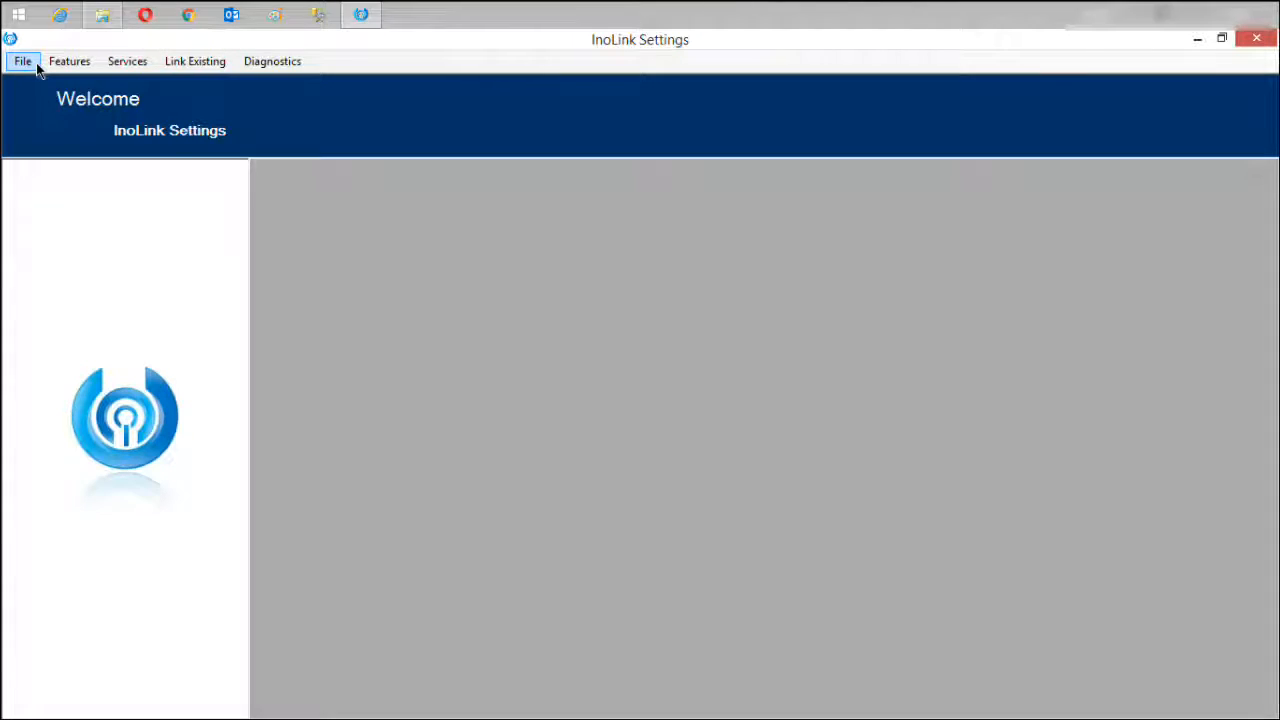
pyautogui.click(37, 66)
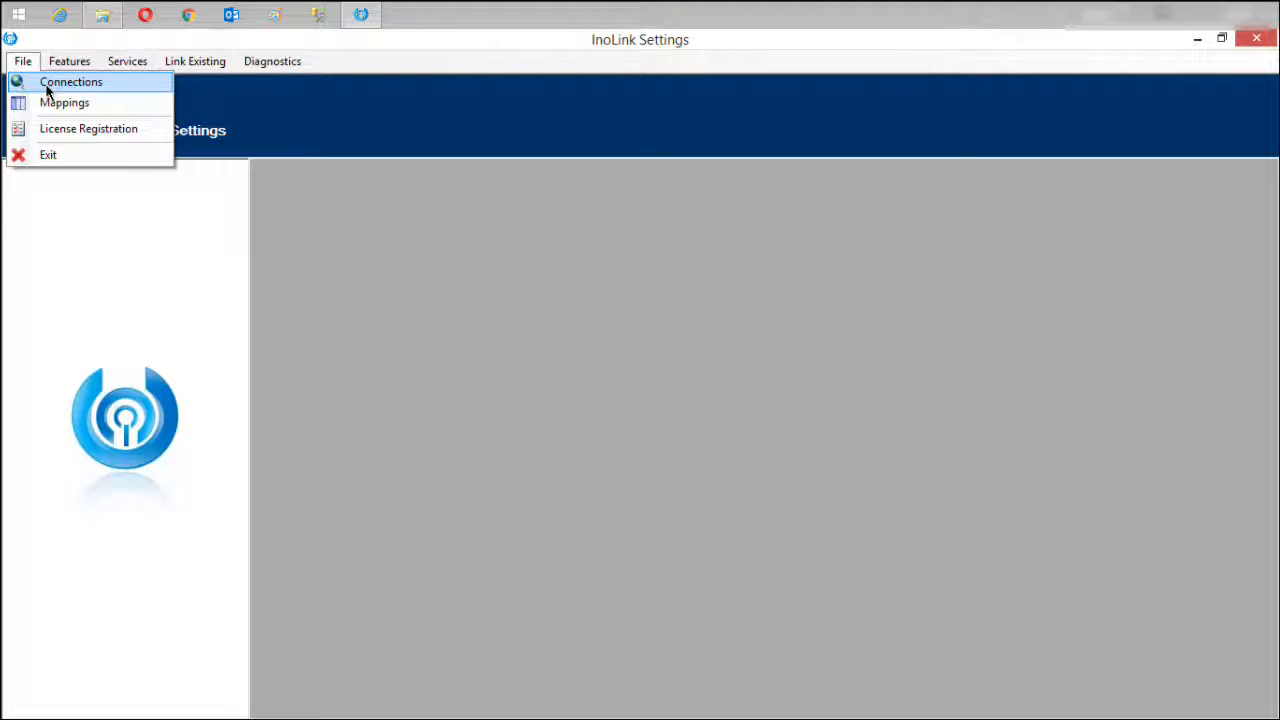
pyautogui.click(46, 89)
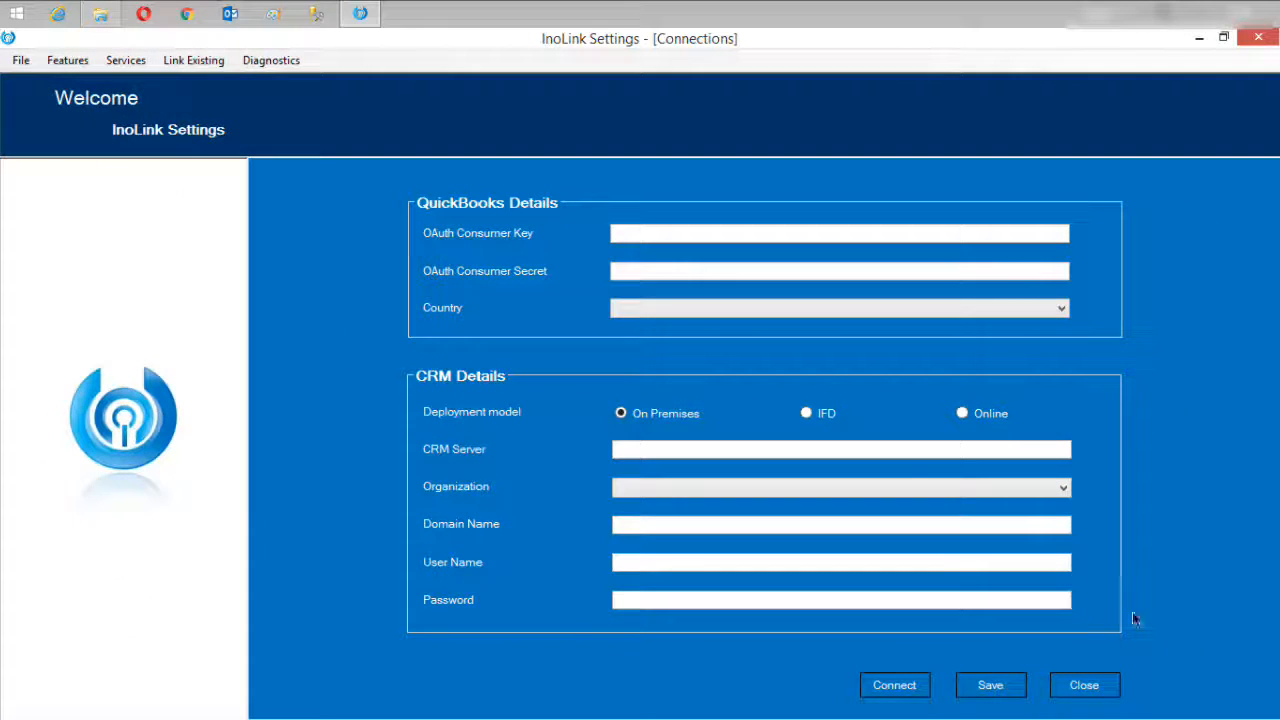
# Step: Switch to Chrome and open the Intuit Developer site at developer.intuit.com
pyautogui.click(196, 22)
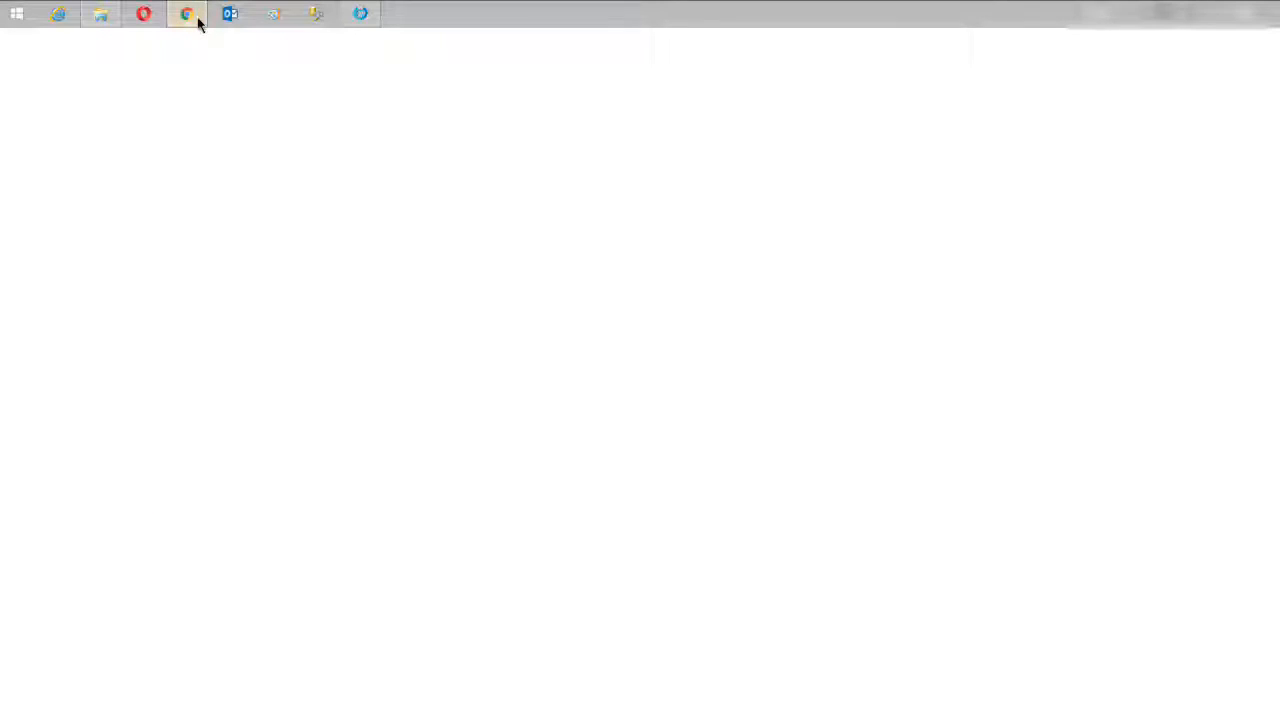
pyautogui.write('de')
pyautogui.press('Return')
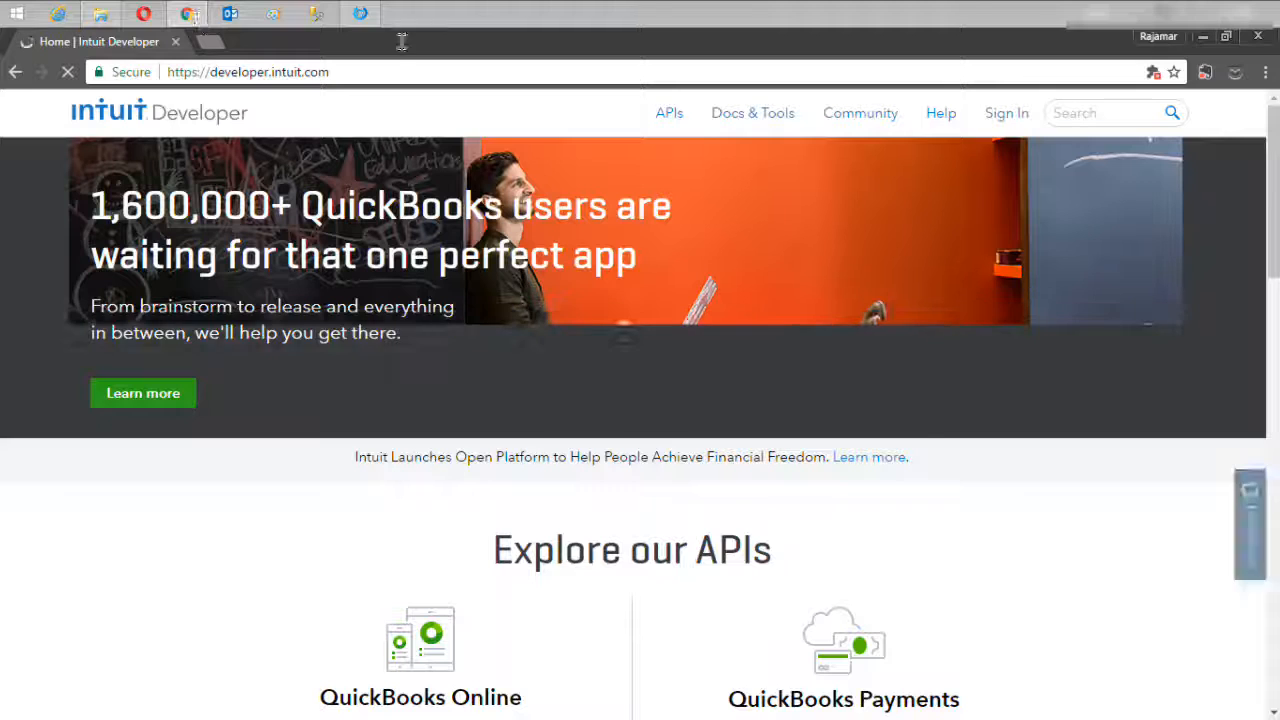
# Step: Sign in to Intuit Developer with the account's saved e-mail or user ID and the account password
pyautogui.click(1010, 121)
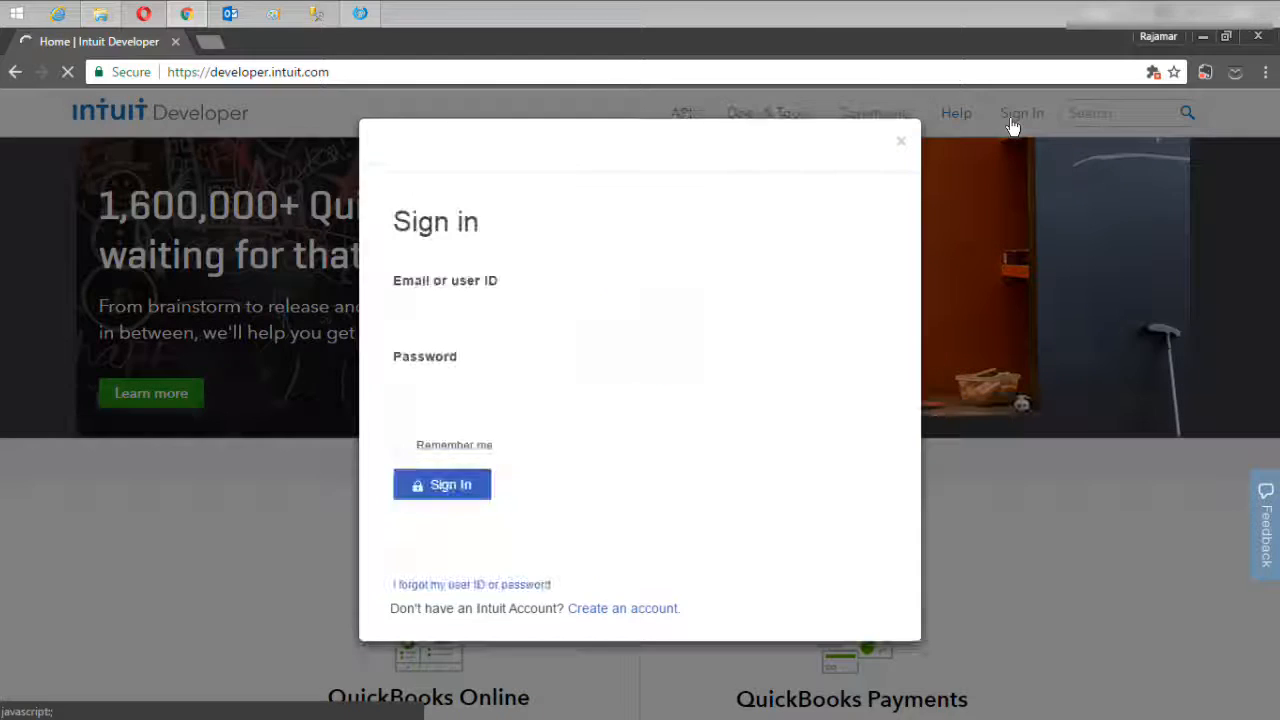
pyautogui.click(408, 316)
pyautogui.press('Down')
pyautogui.press('Return')
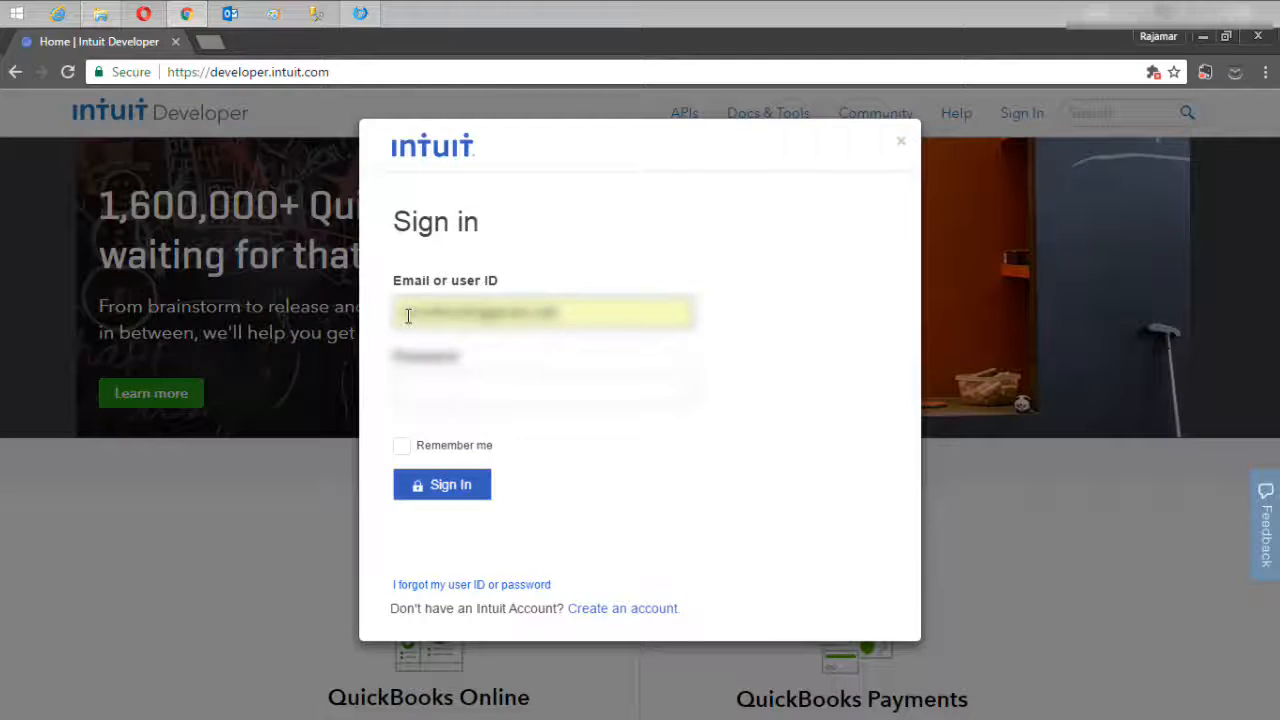
pyautogui.click(461, 391)
pyautogui.write('••••••')
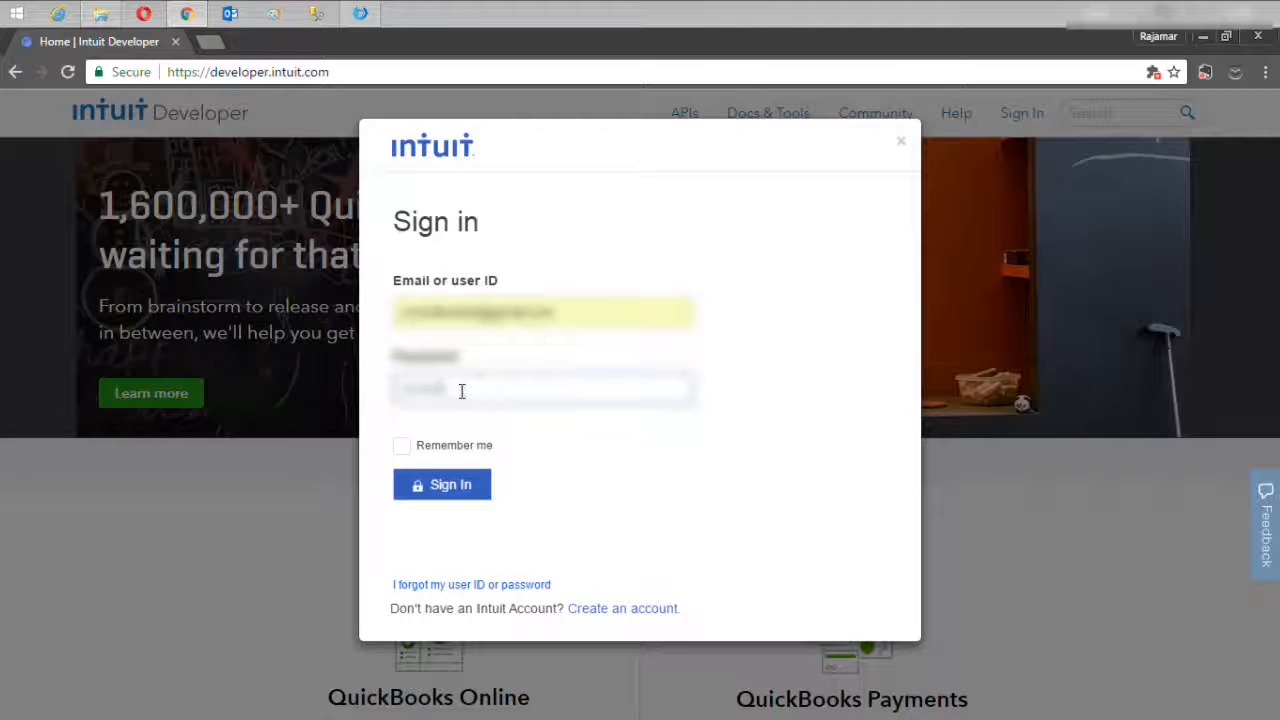
pyautogui.write('•')
pyautogui.click(438, 490)
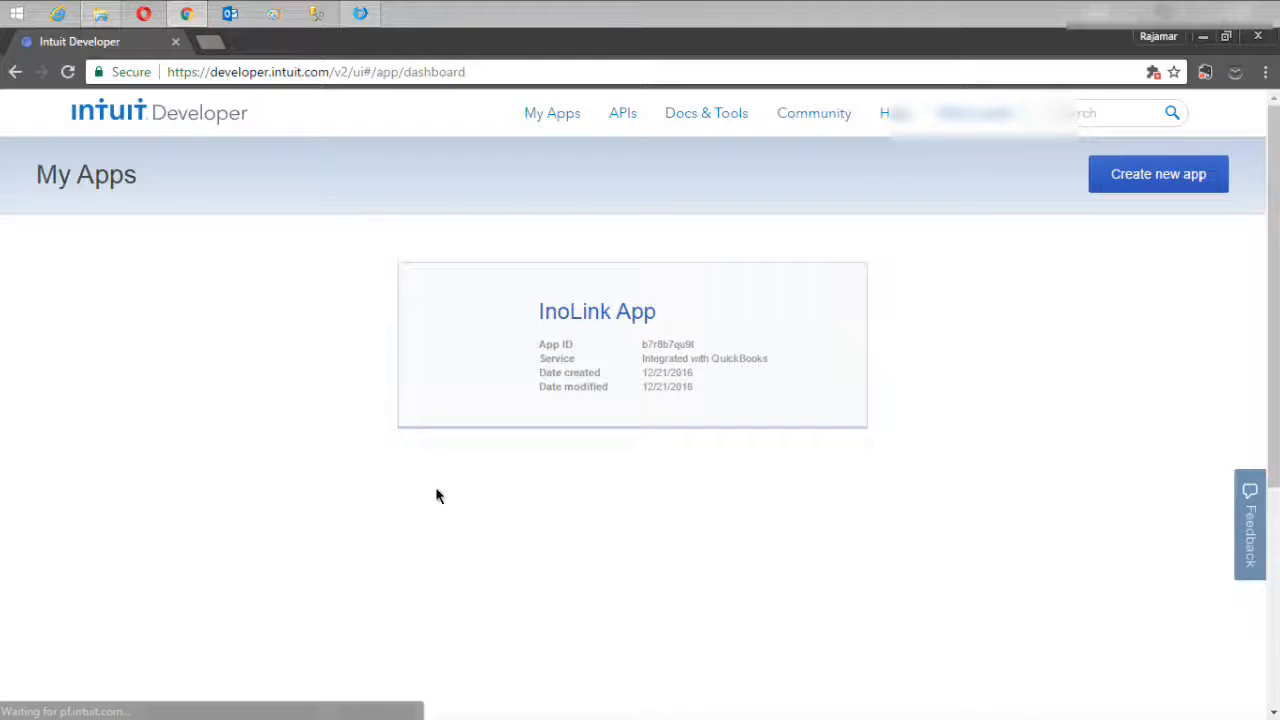
# Step: Create a new app from scratch that uses the QuickBooks Accounting API
pyautogui.click(1141, 182)
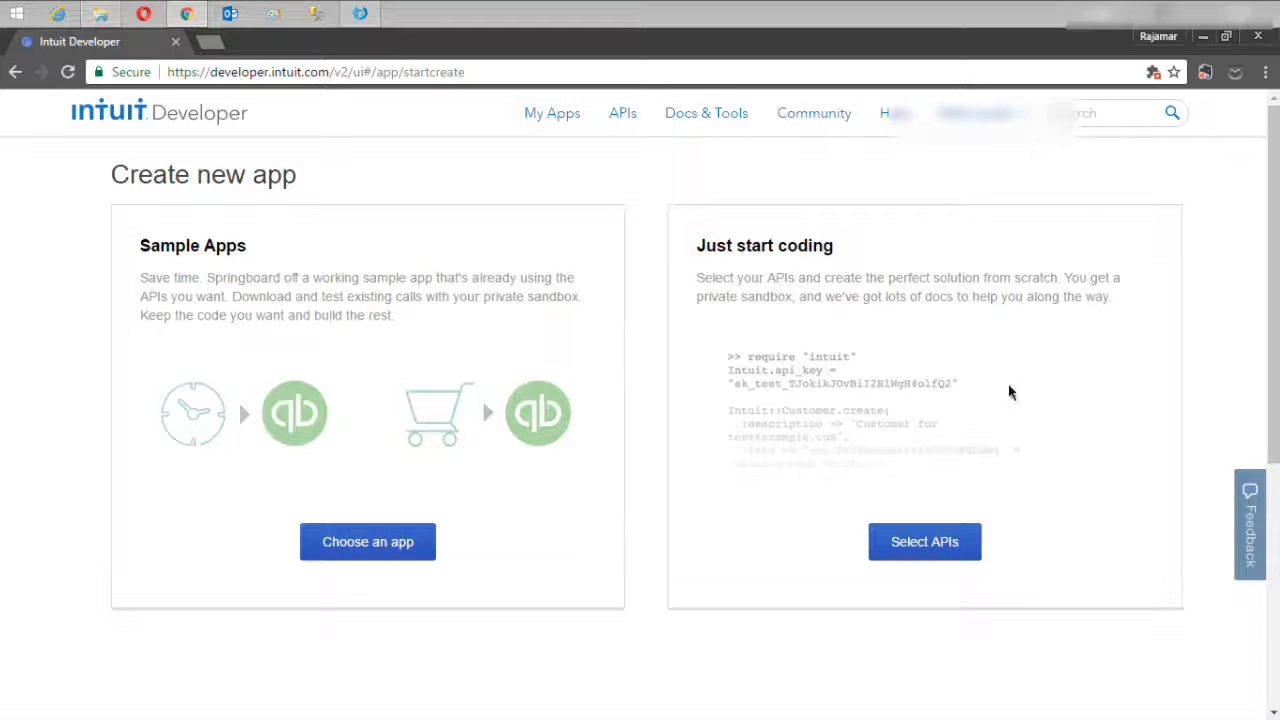
pyautogui.click(906, 556)
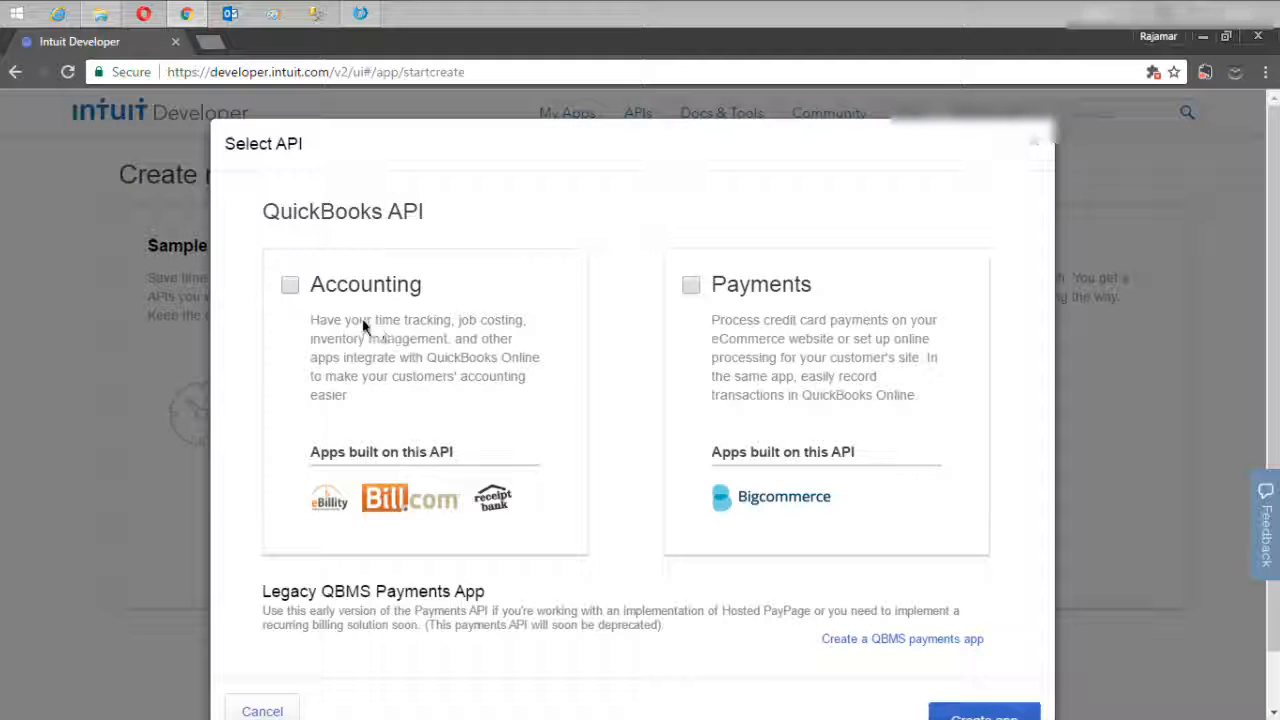
pyautogui.click(290, 287)
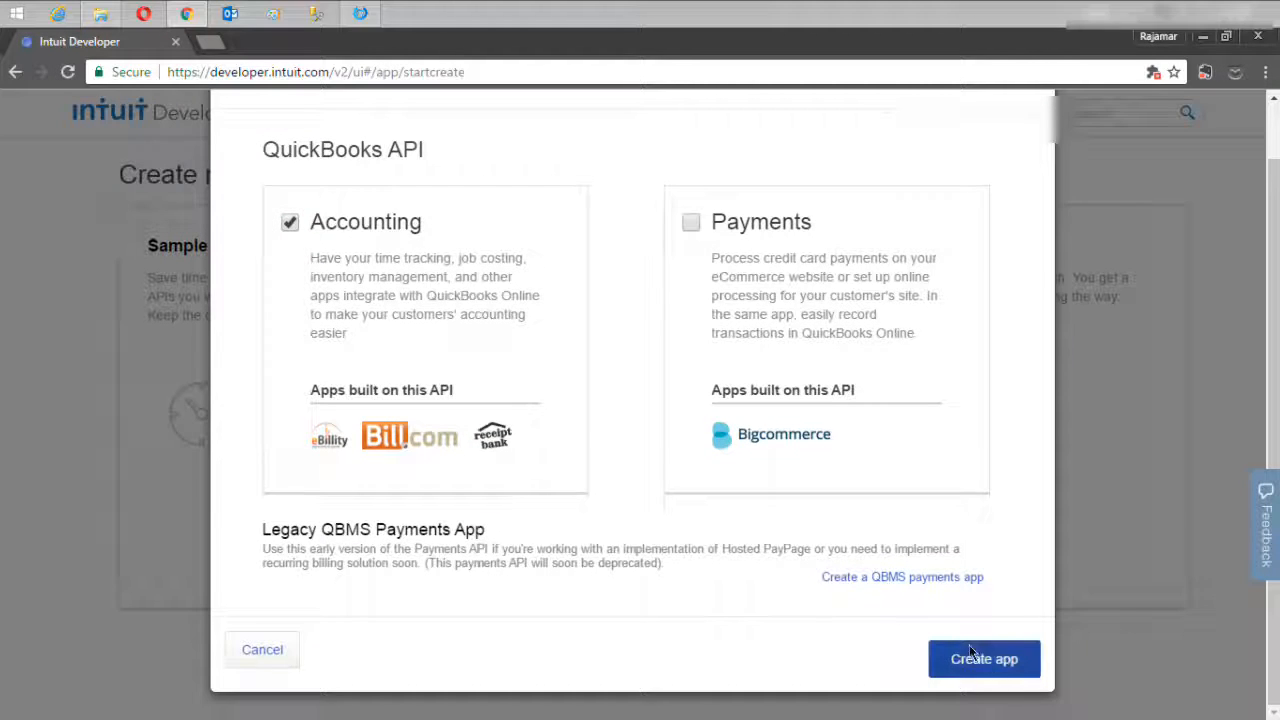
pyautogui.click(998, 664)
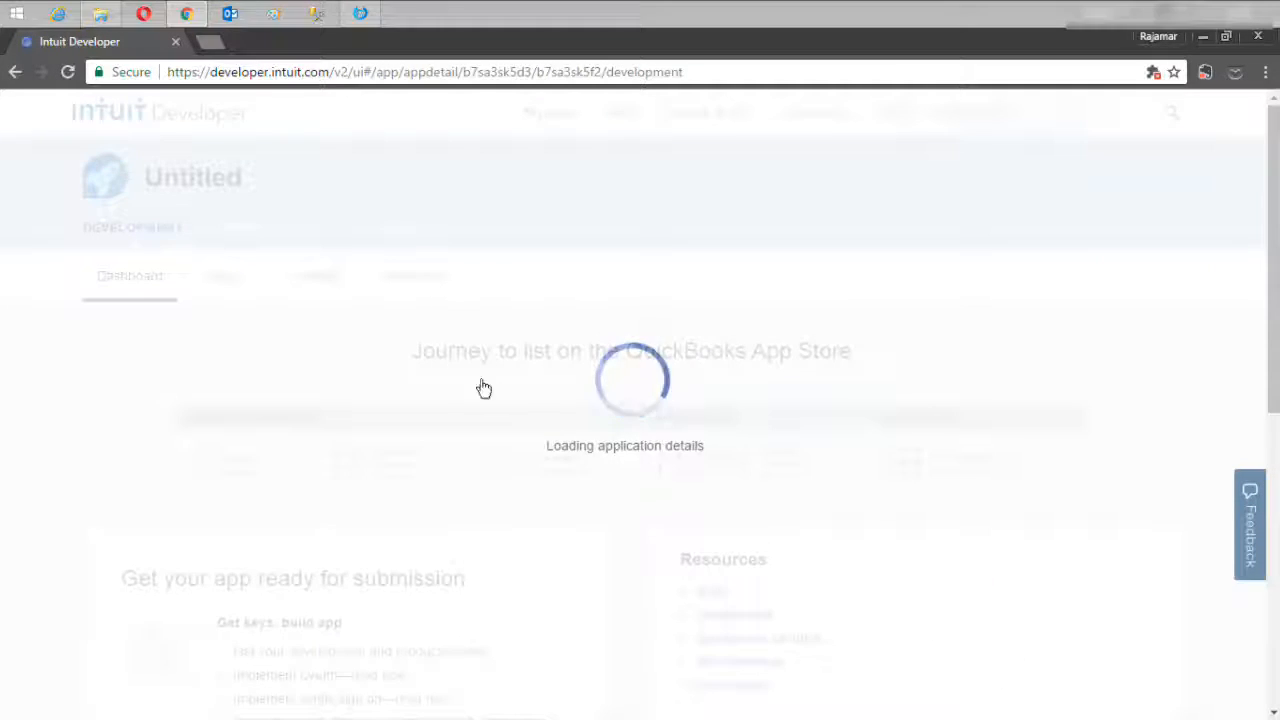
# Step: Rename the new app to InoWorks in its development settings and save the change
pyautogui.click(310, 289)
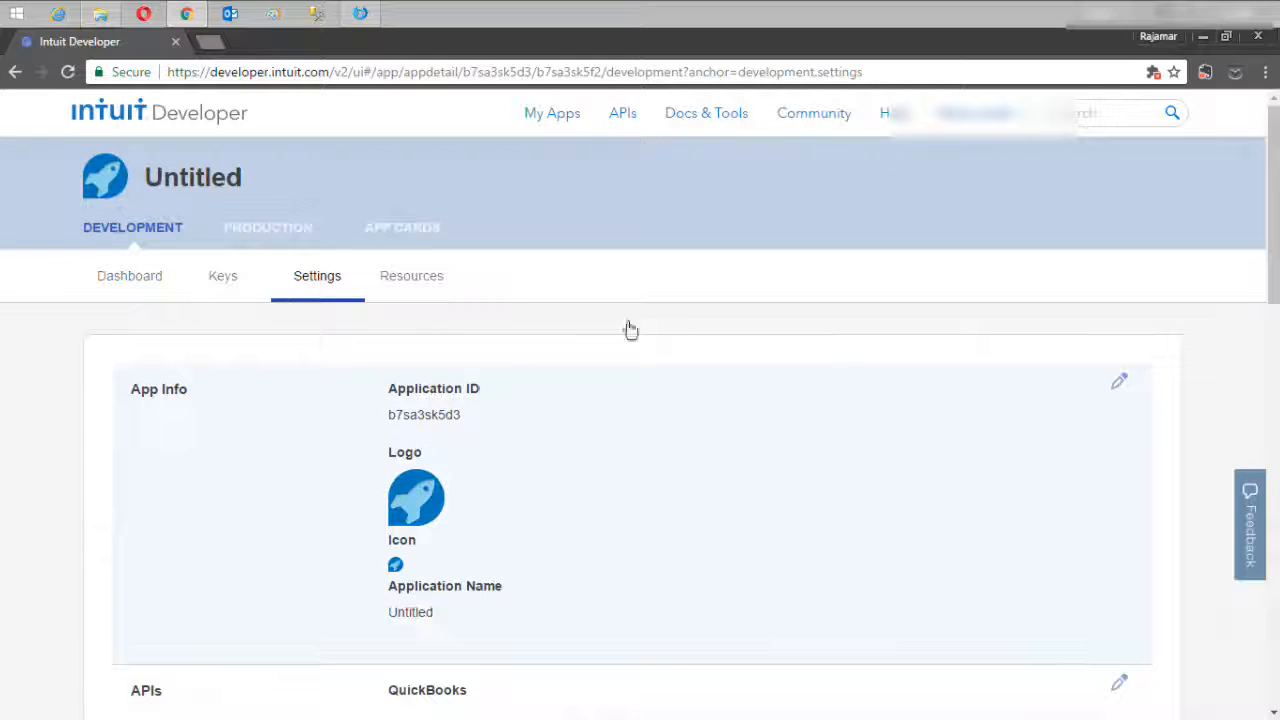
pyautogui.click(1119, 382)
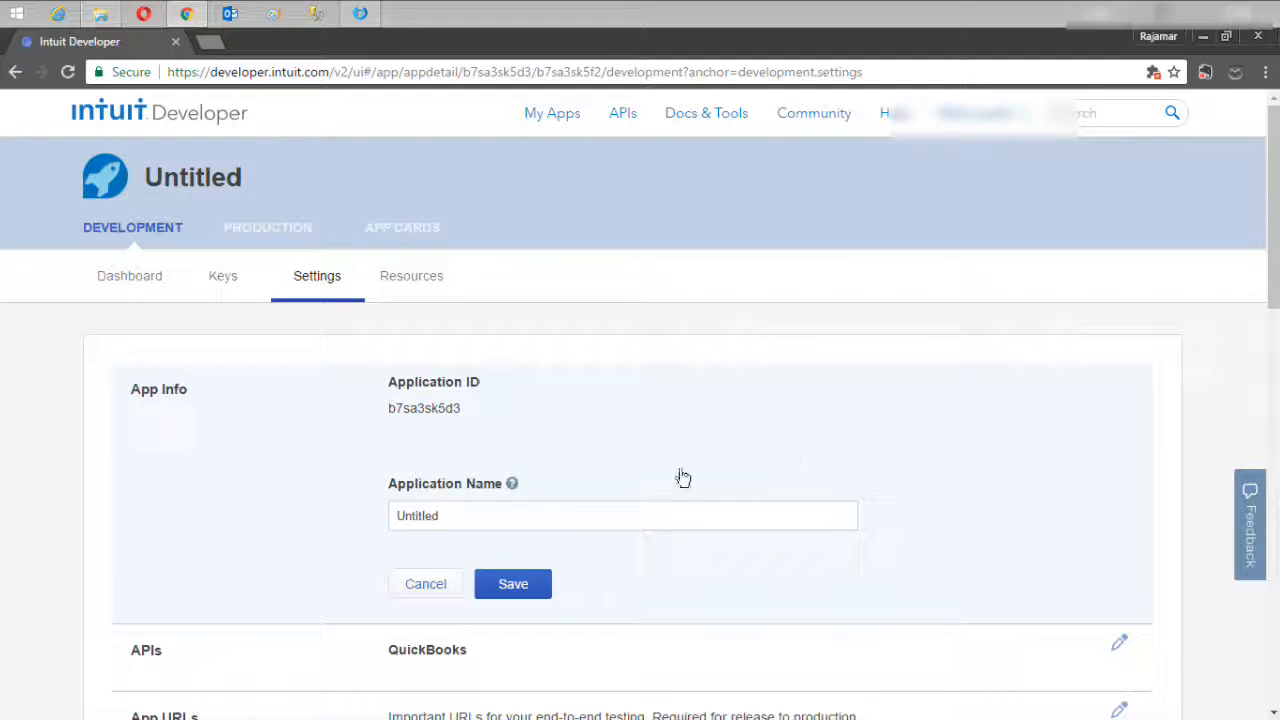
pyautogui.doubleClick(414, 517)
pyautogui.write('InoWorks')
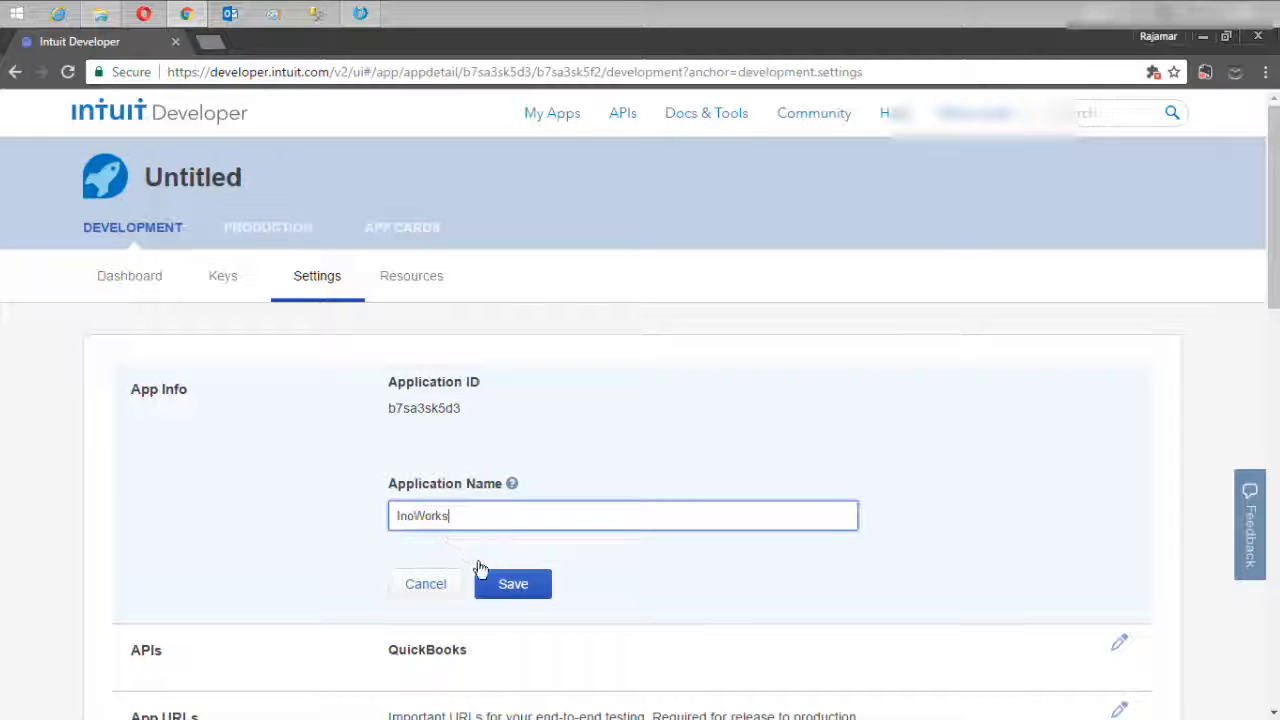
pyautogui.click(515, 588)
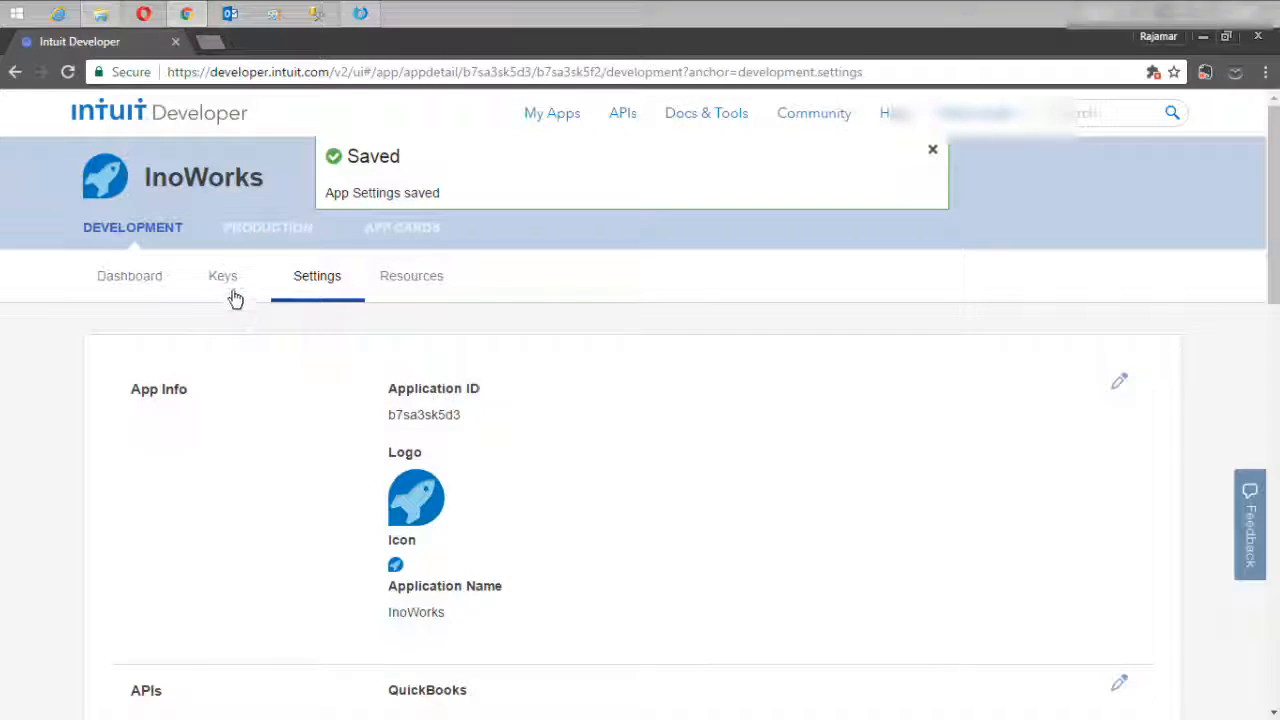
# Step: Copy the InoWorks app's development OAuth Consumer Key into the matching QuickBooks field of InoLink Settings
pyautogui.click(224, 280)
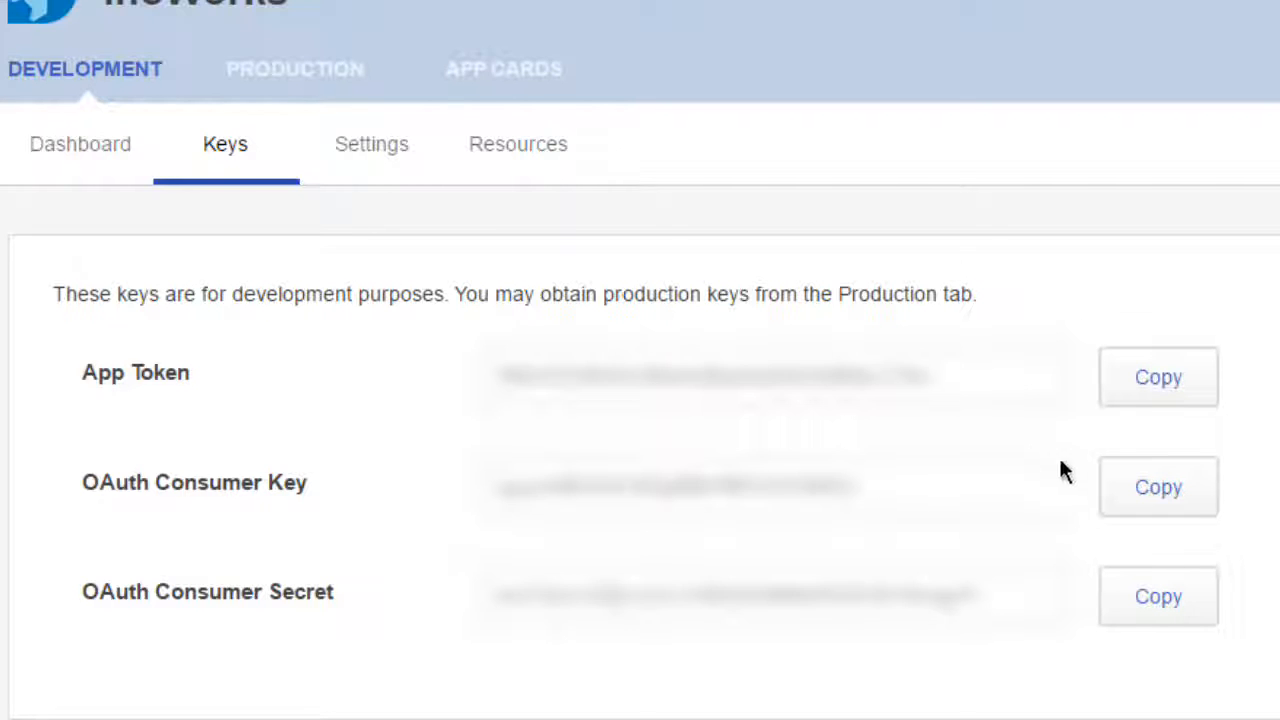
pyautogui.click(1150, 490)
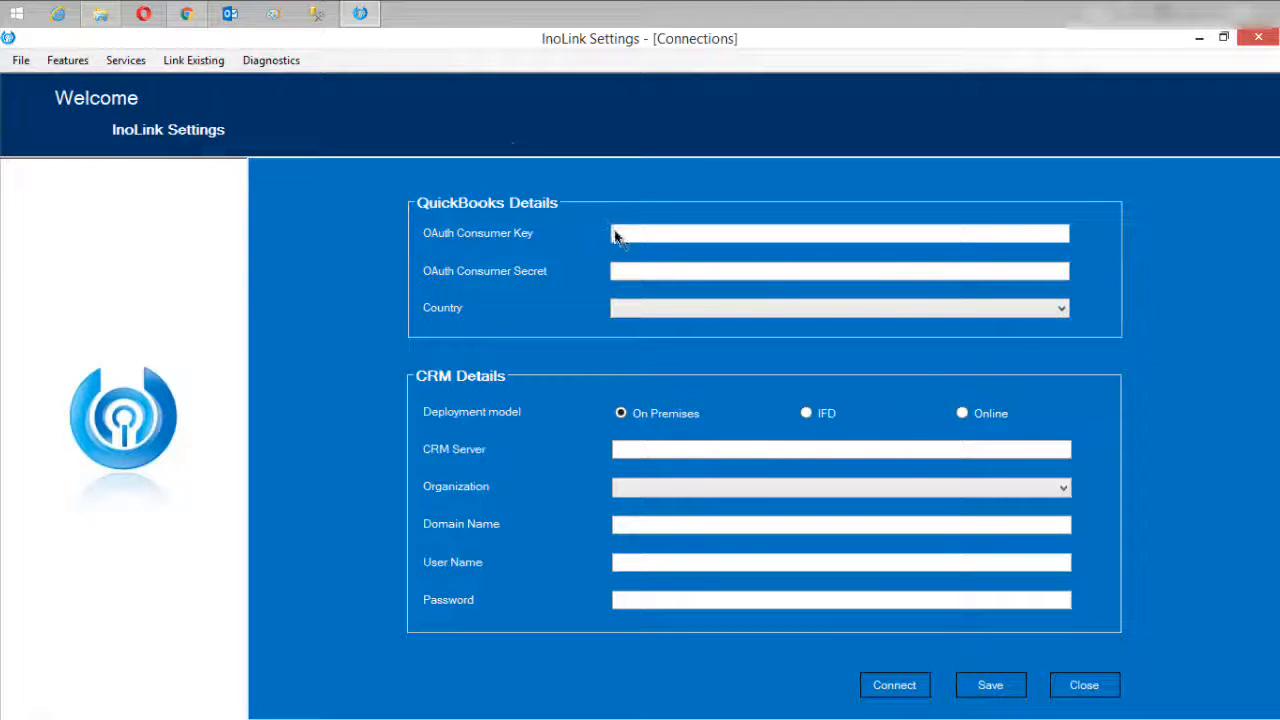
pyautogui.rightClick(618, 237)
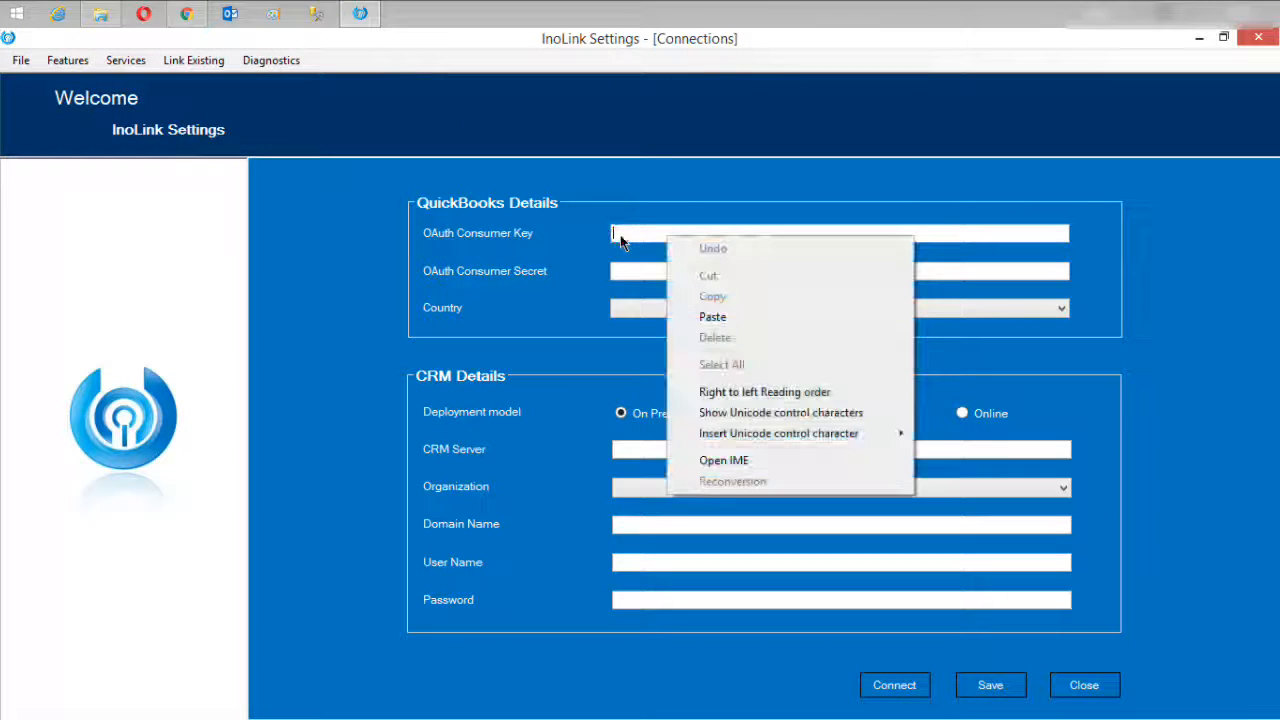
pyautogui.click(712, 316)
# Step: Copy the InoWorks app's OAuth Consumer Secret into the matching InoLink Settings field and select the QuickBooks country
pyautogui.click(188, 14)
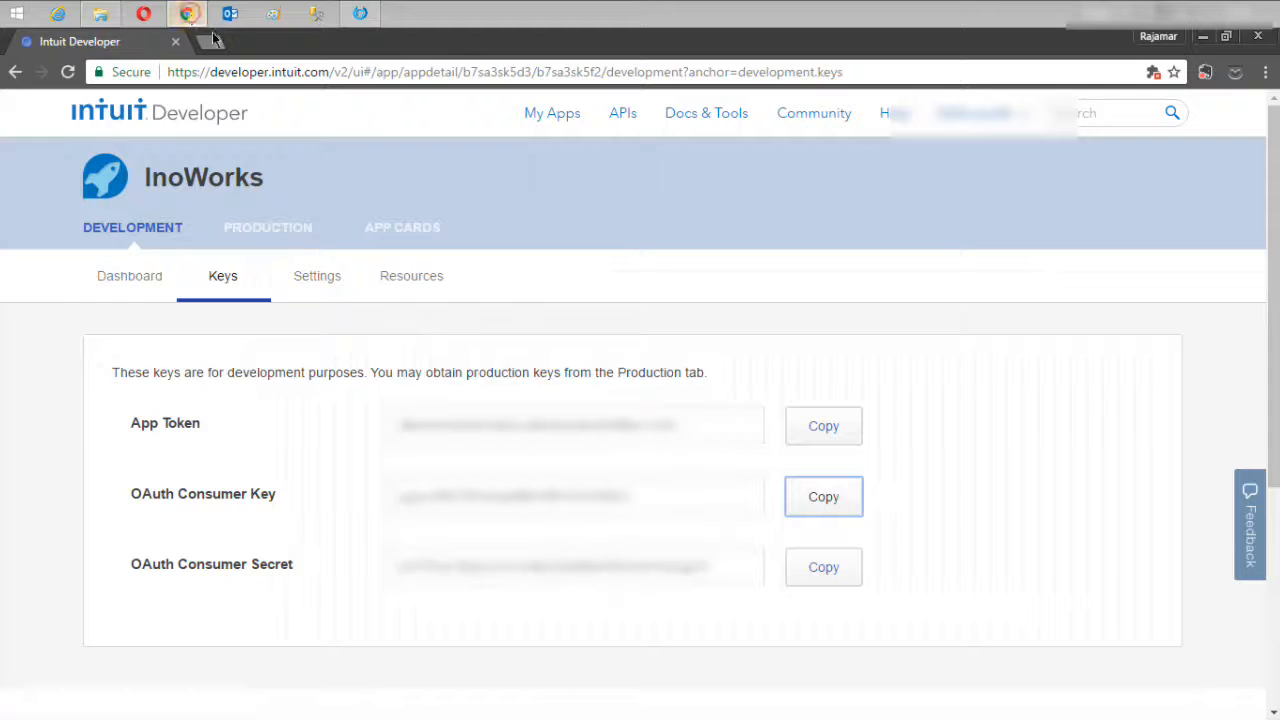
pyautogui.click(824, 578)
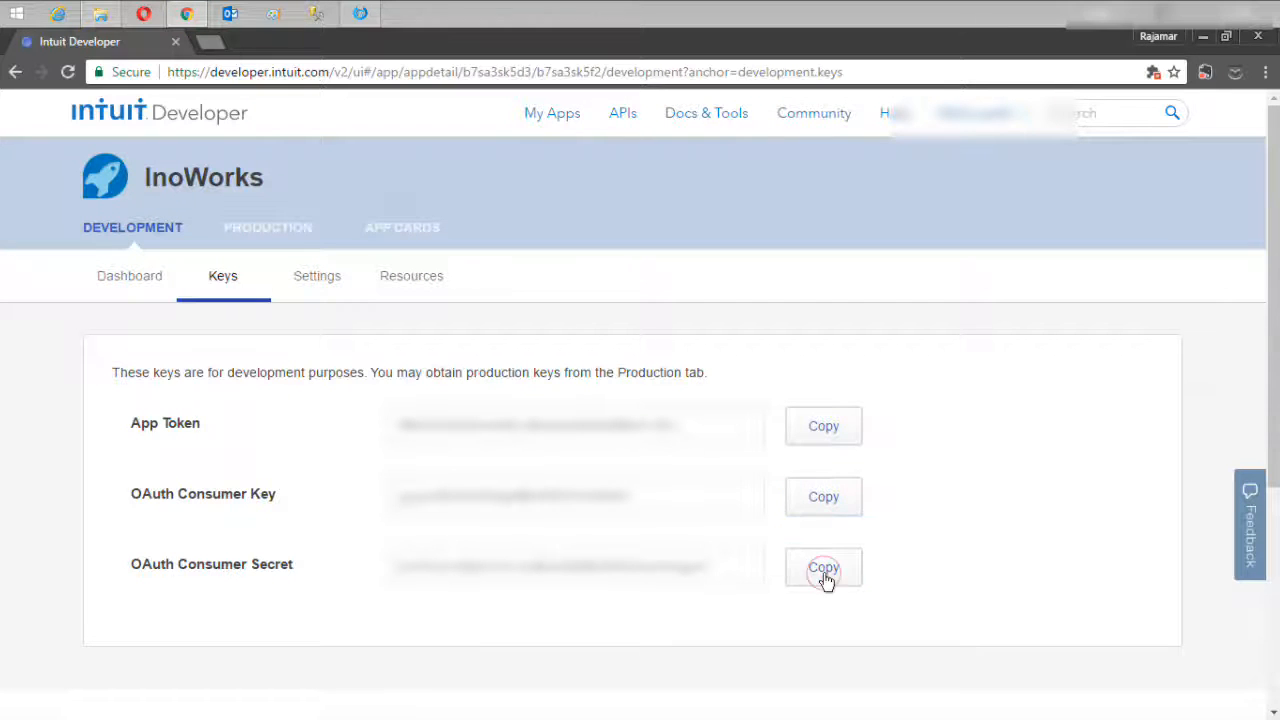
pyautogui.click(360, 13)
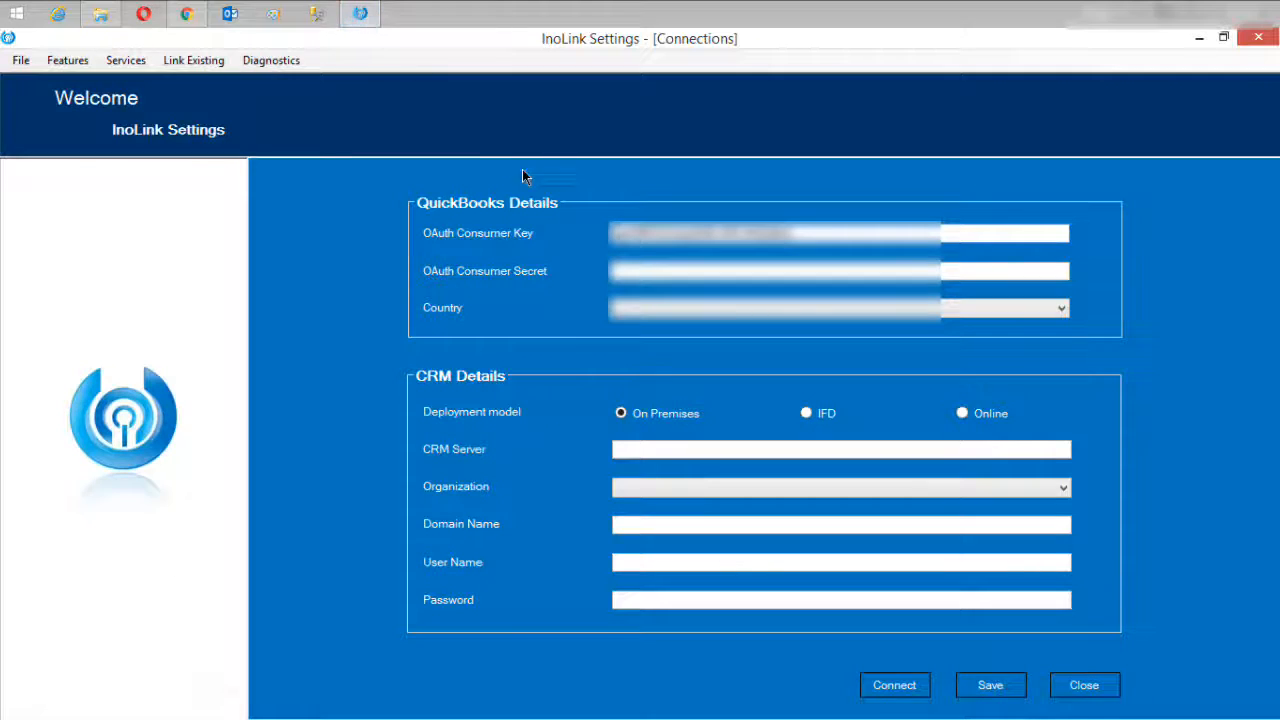
pyautogui.rightClick(627, 270)
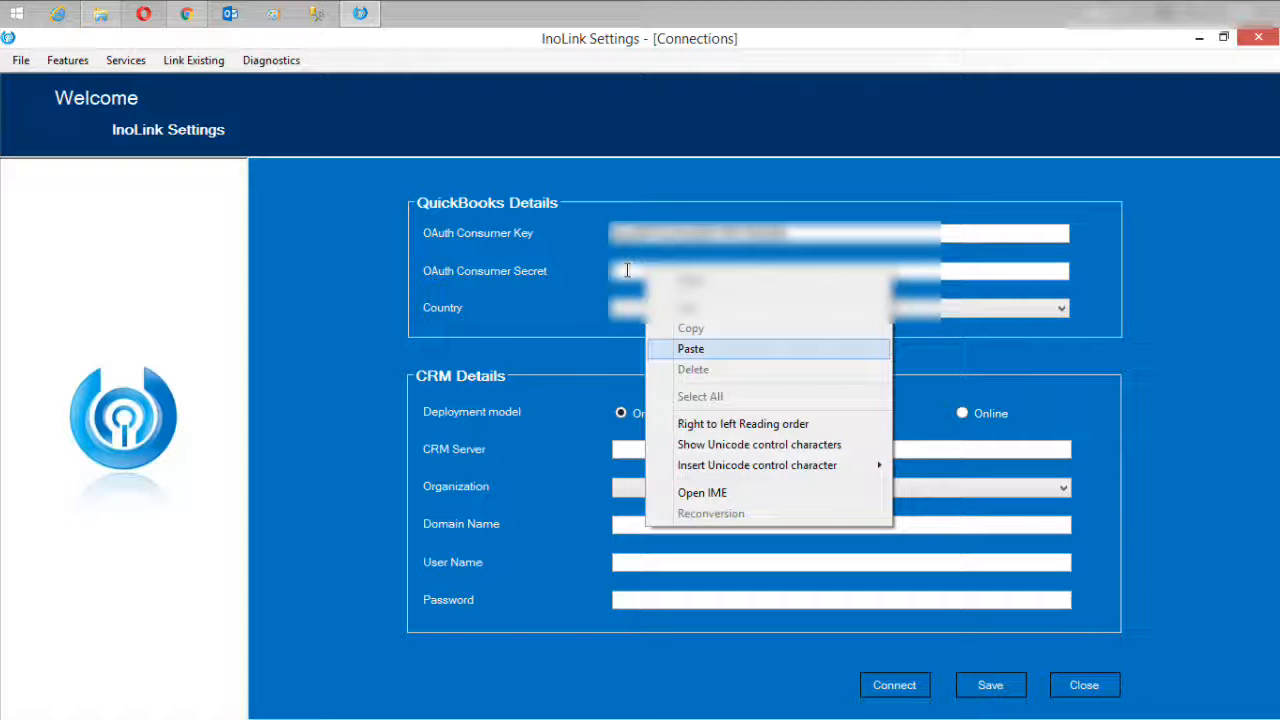
pyautogui.press('Return')
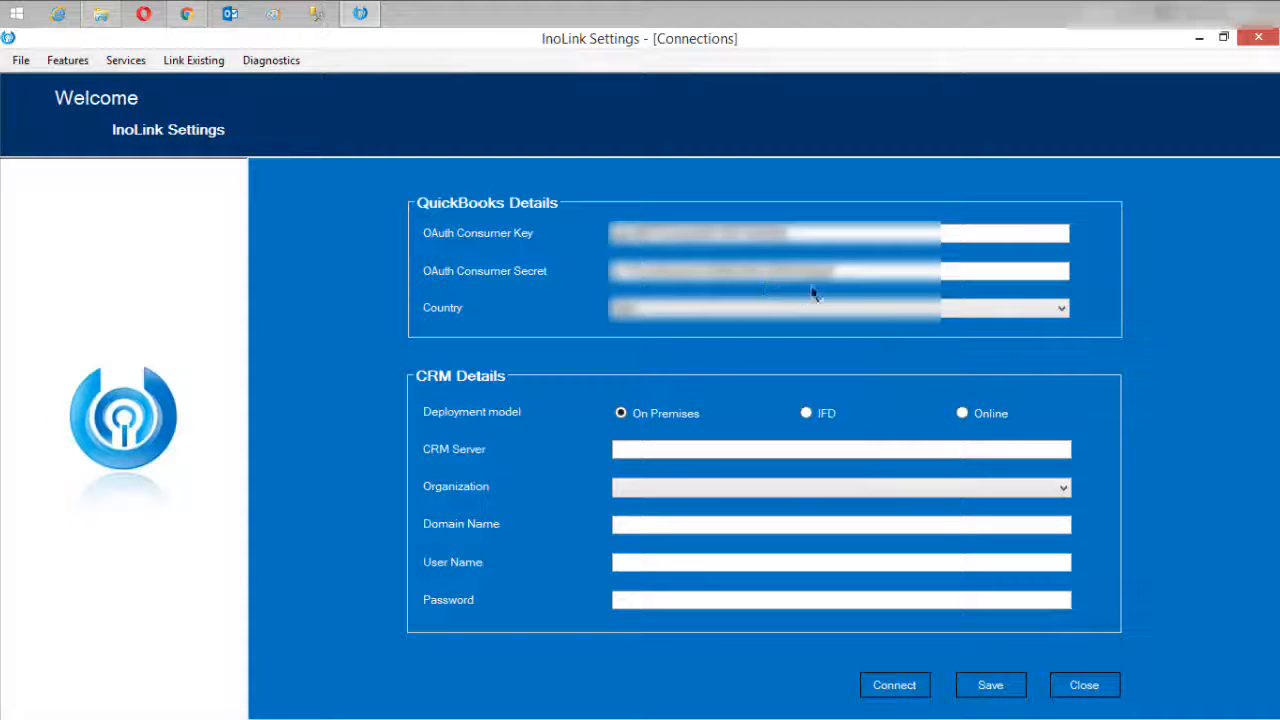
pyautogui.click(946, 307)
pyautogui.click(1063, 312)
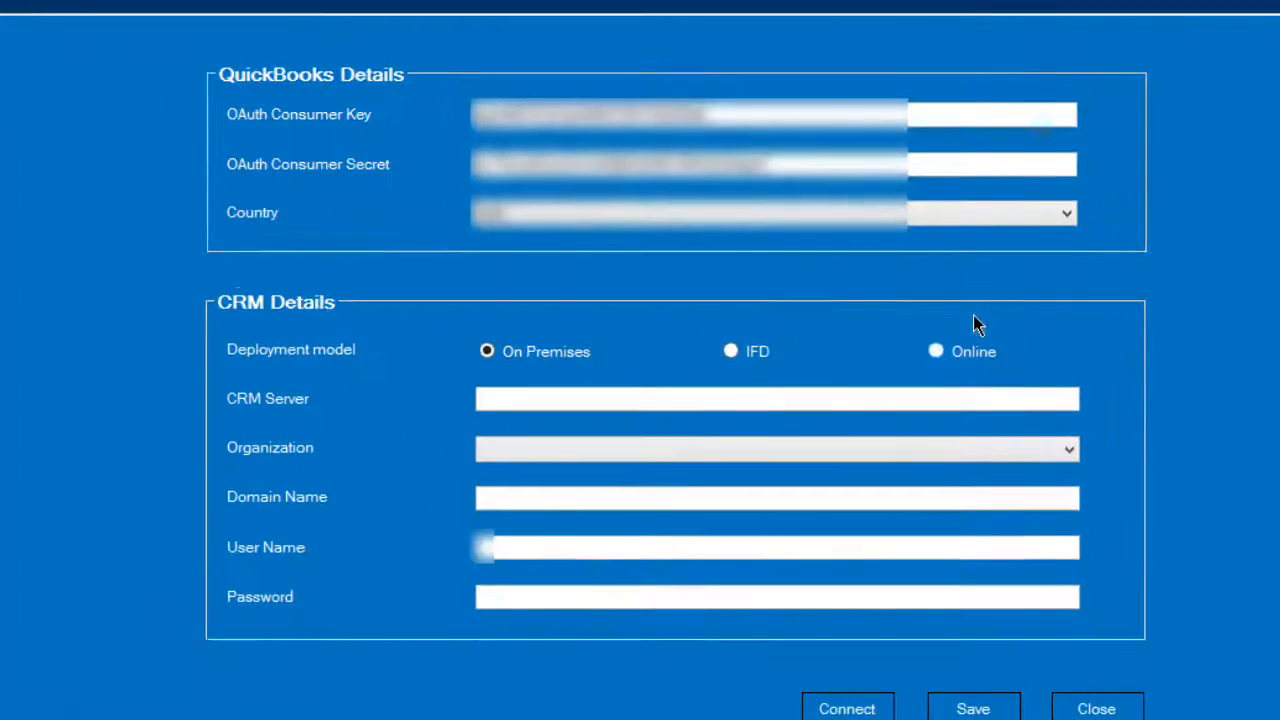
pyautogui.click(963, 414)
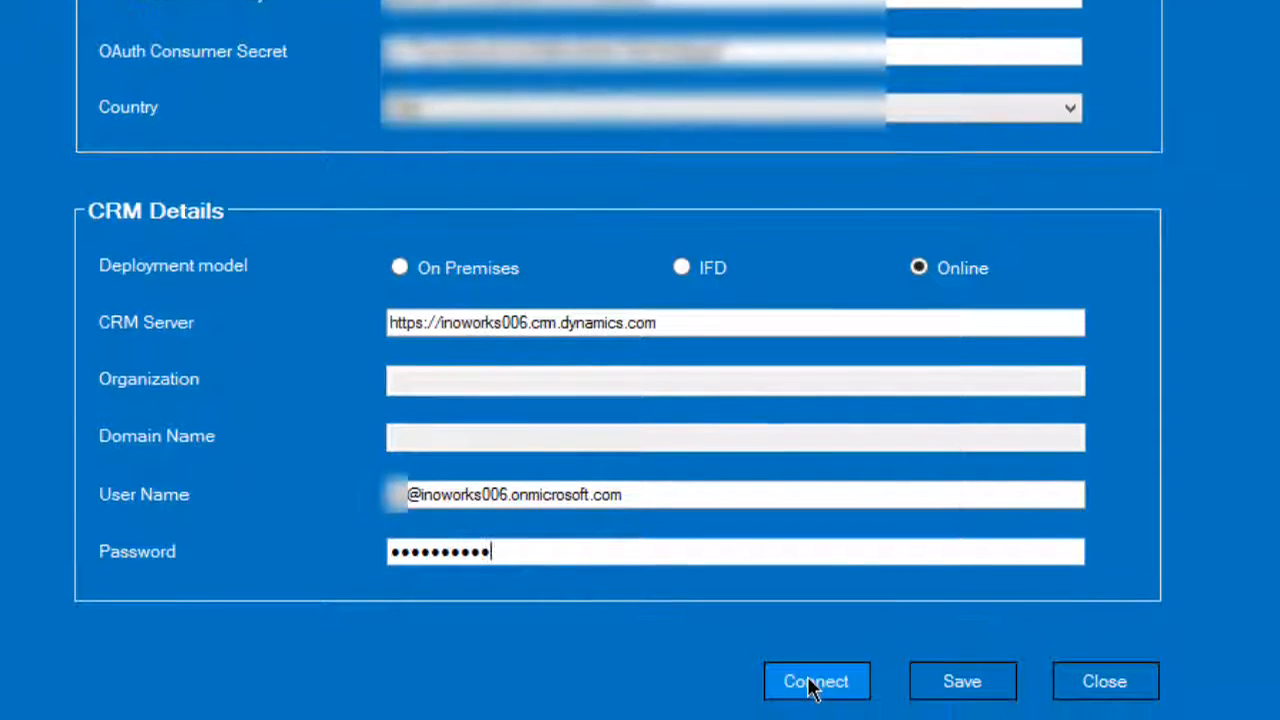
pyautogui.click(810, 680)
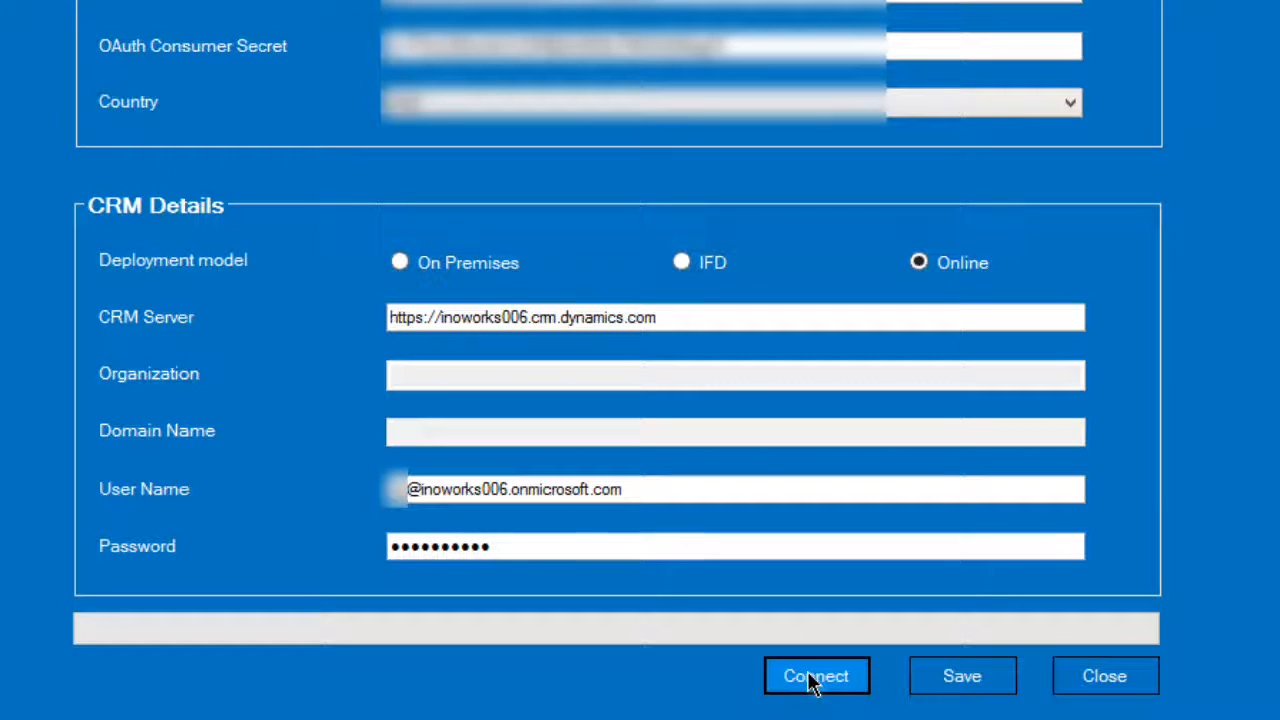
pyautogui.click(620, 329)
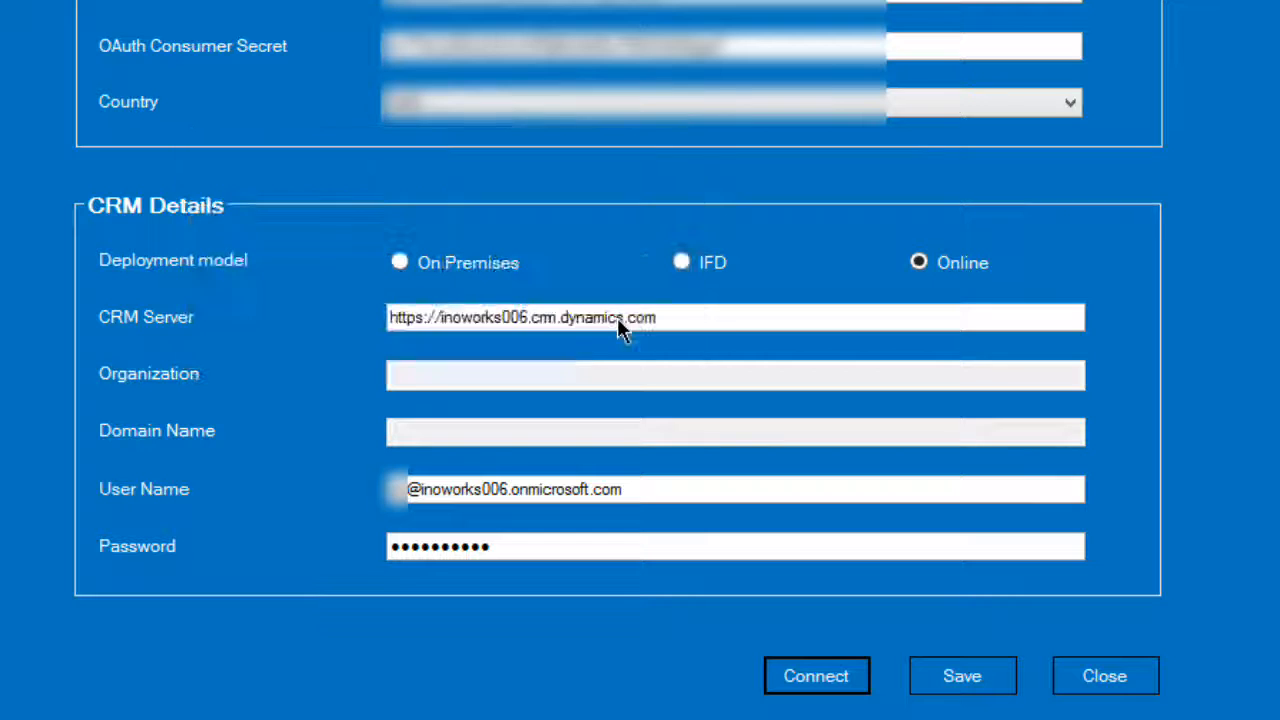
# Step: Save the connection details and authorize data sharing between the InoWorks QuickBooks company and the InoWorks app
pyautogui.click(984, 690)
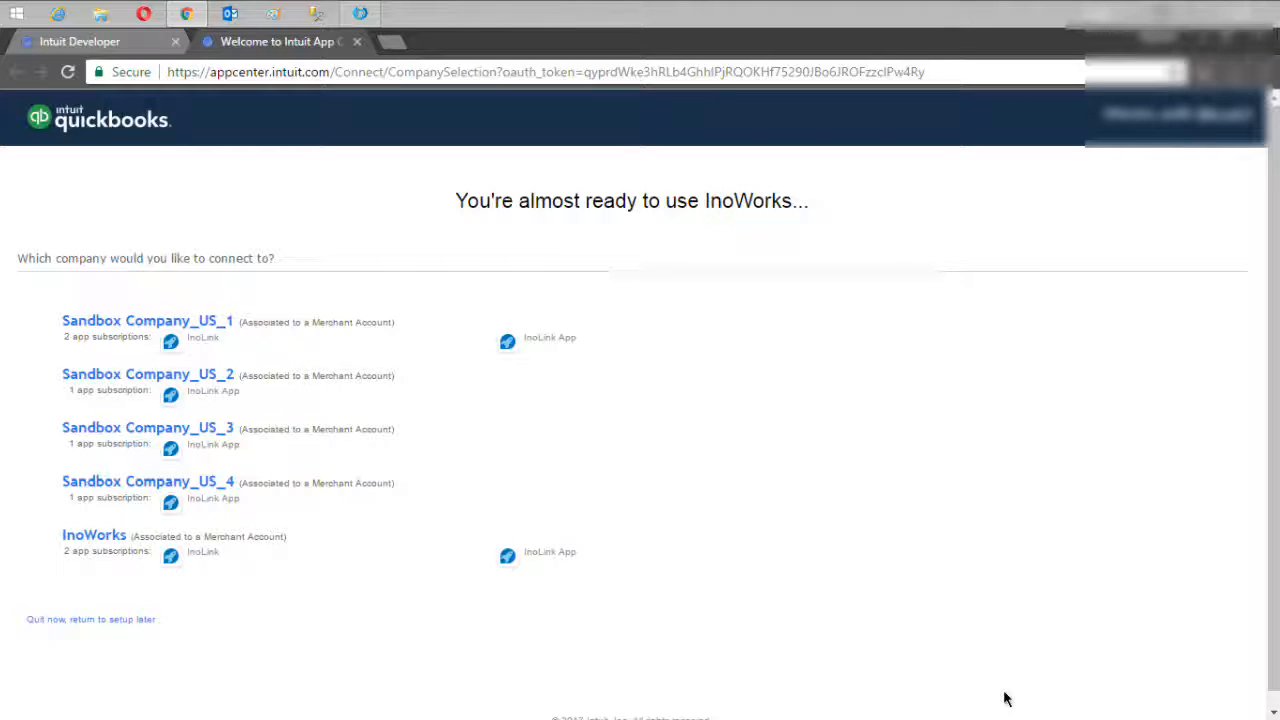
pyautogui.click(108, 538)
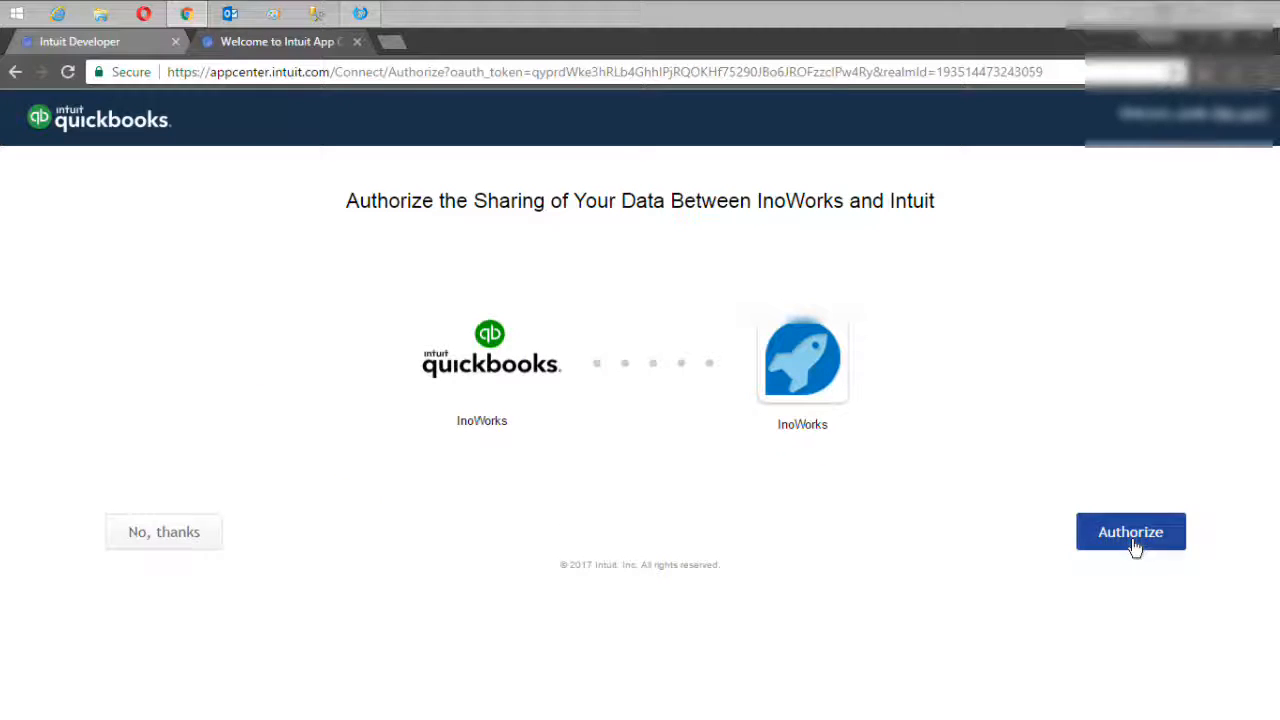
pyautogui.click(1135, 548)
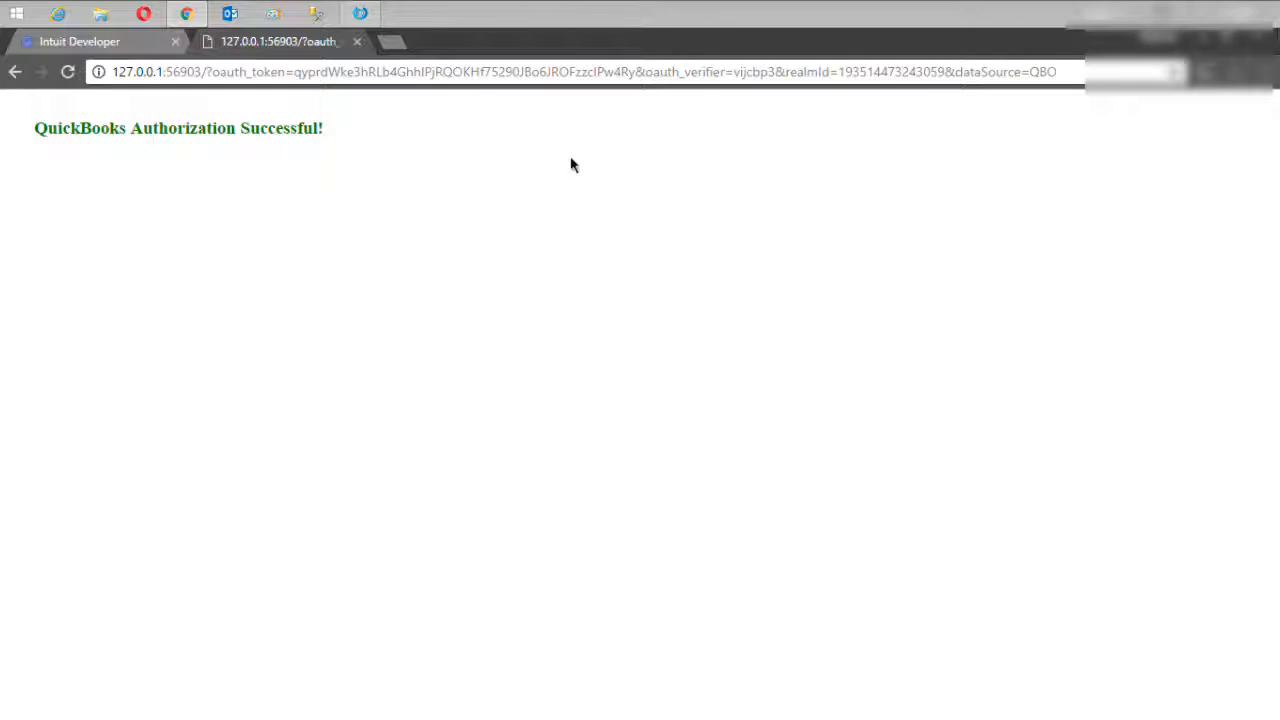
pyautogui.click(359, 15)
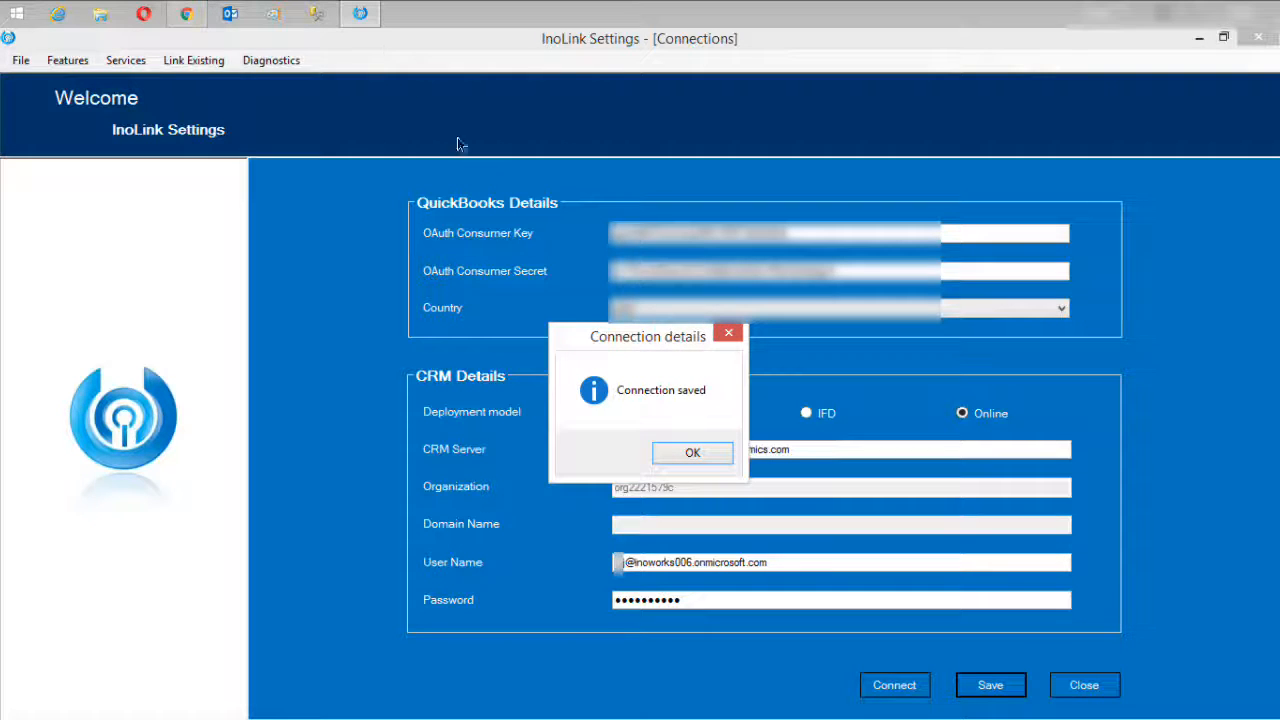
pyautogui.click(717, 455)
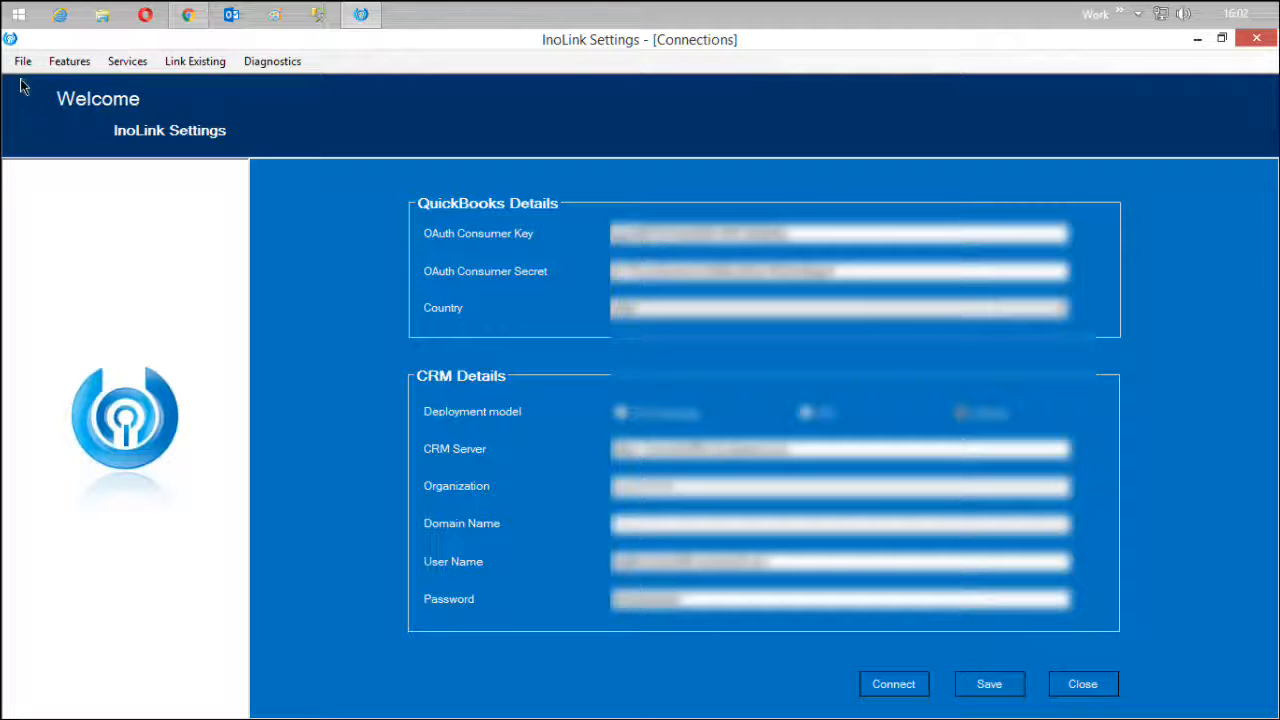
# Step: Register the InoLink-QBCRM license file from the 006 folder in License Registration
pyautogui.click(24, 63)
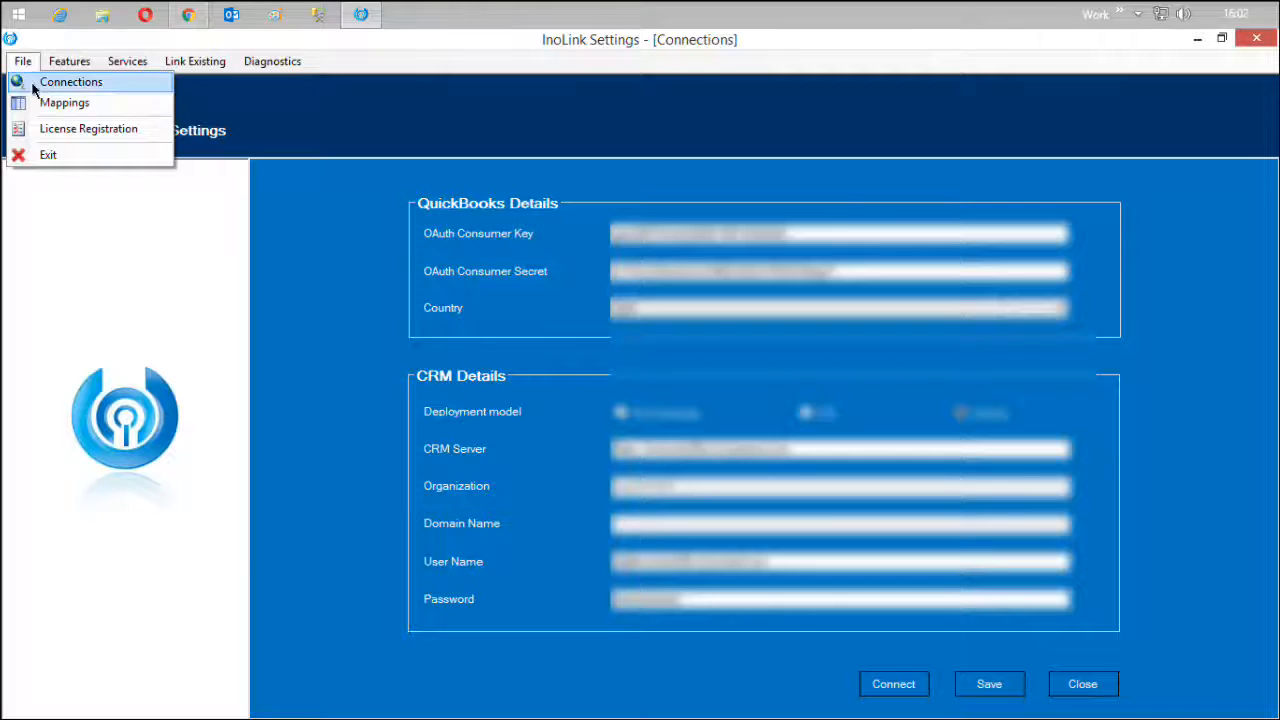
pyautogui.click(46, 128)
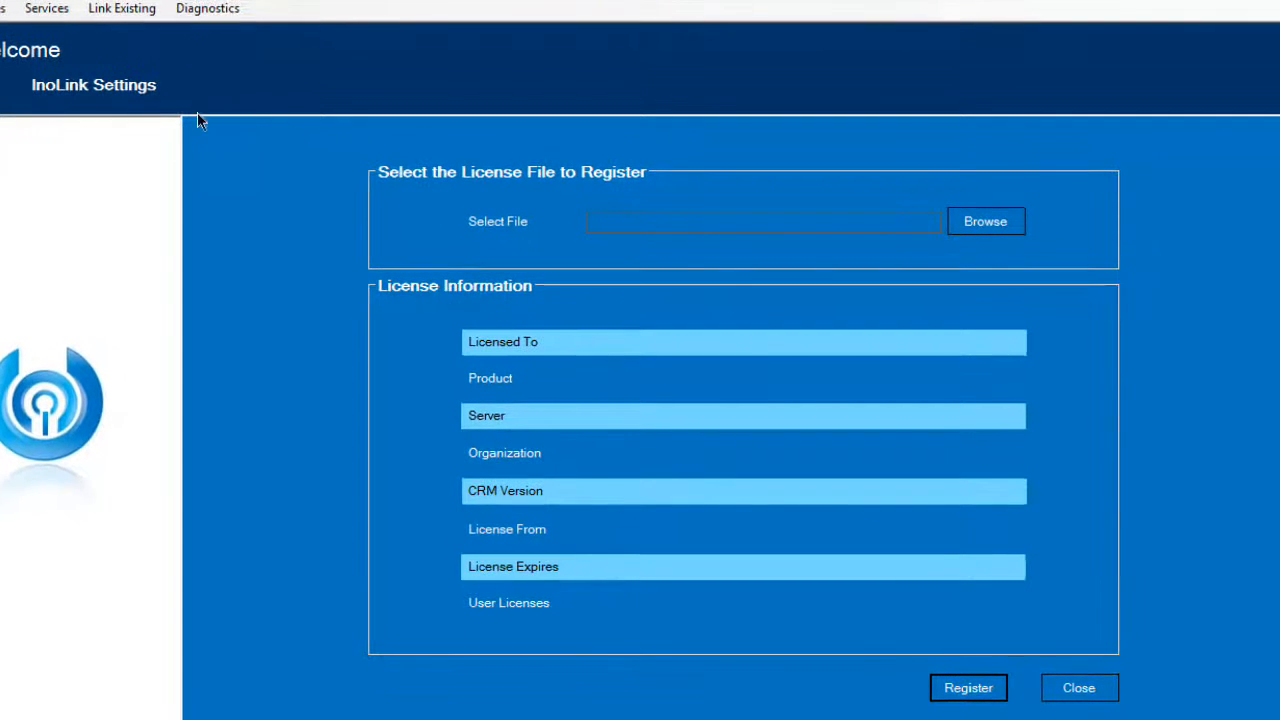
pyautogui.click(985, 222)
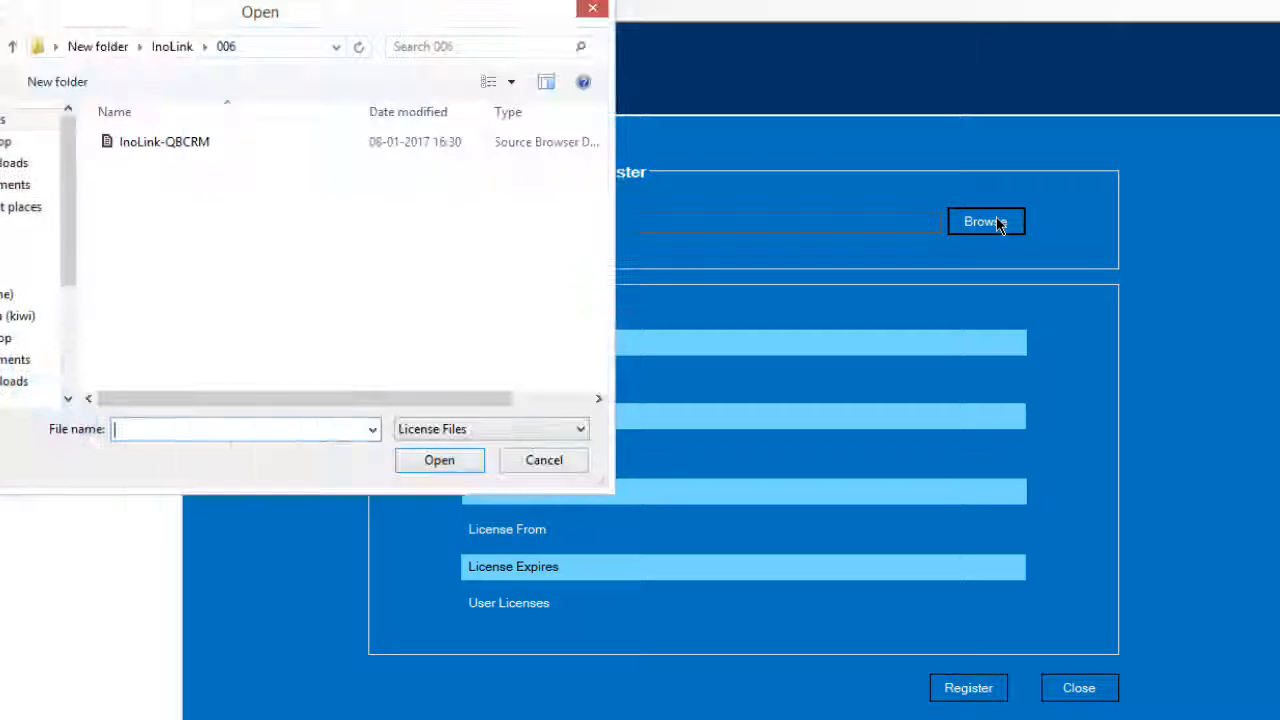
pyautogui.doubleClick(373, 147)
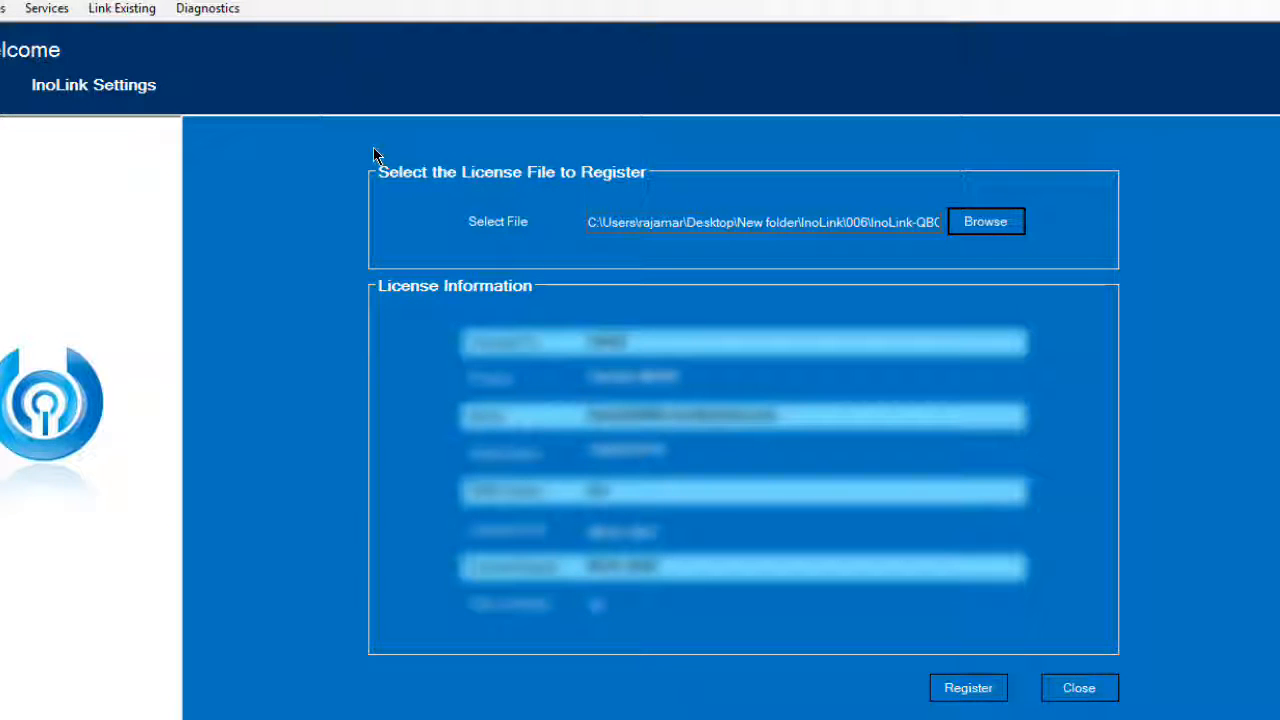
pyautogui.click(968, 693)
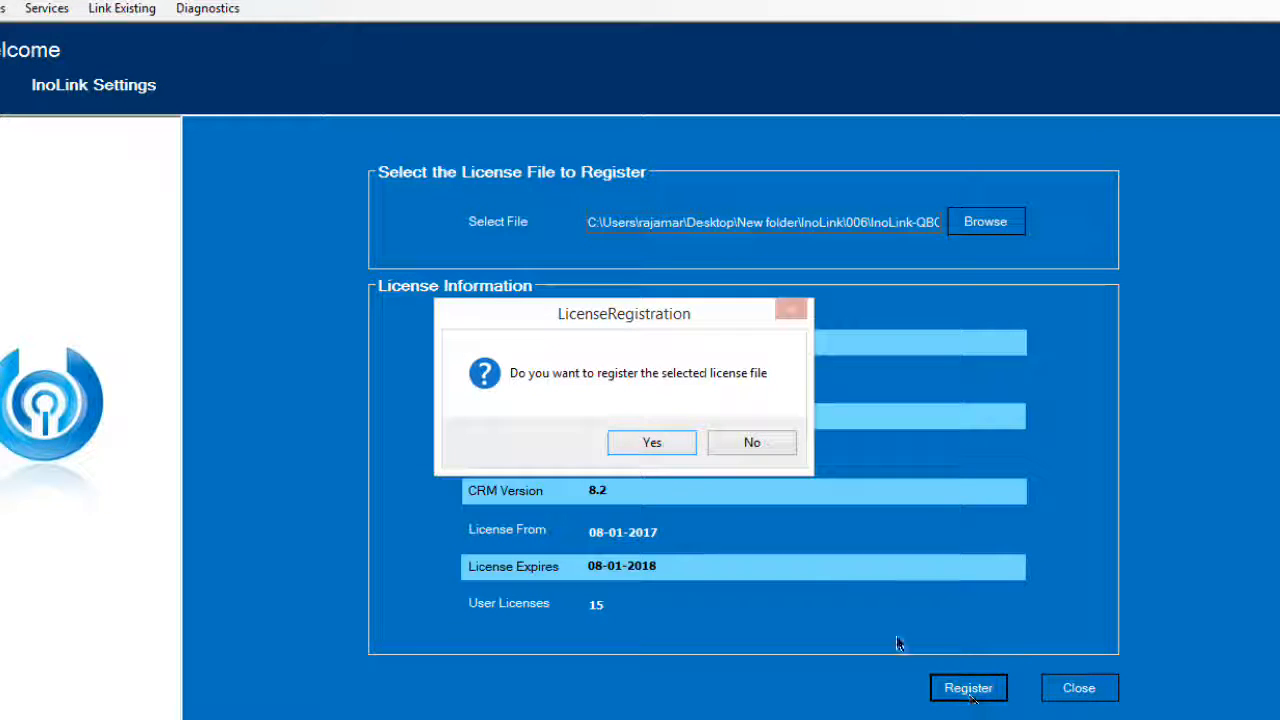
pyautogui.click(660, 442)
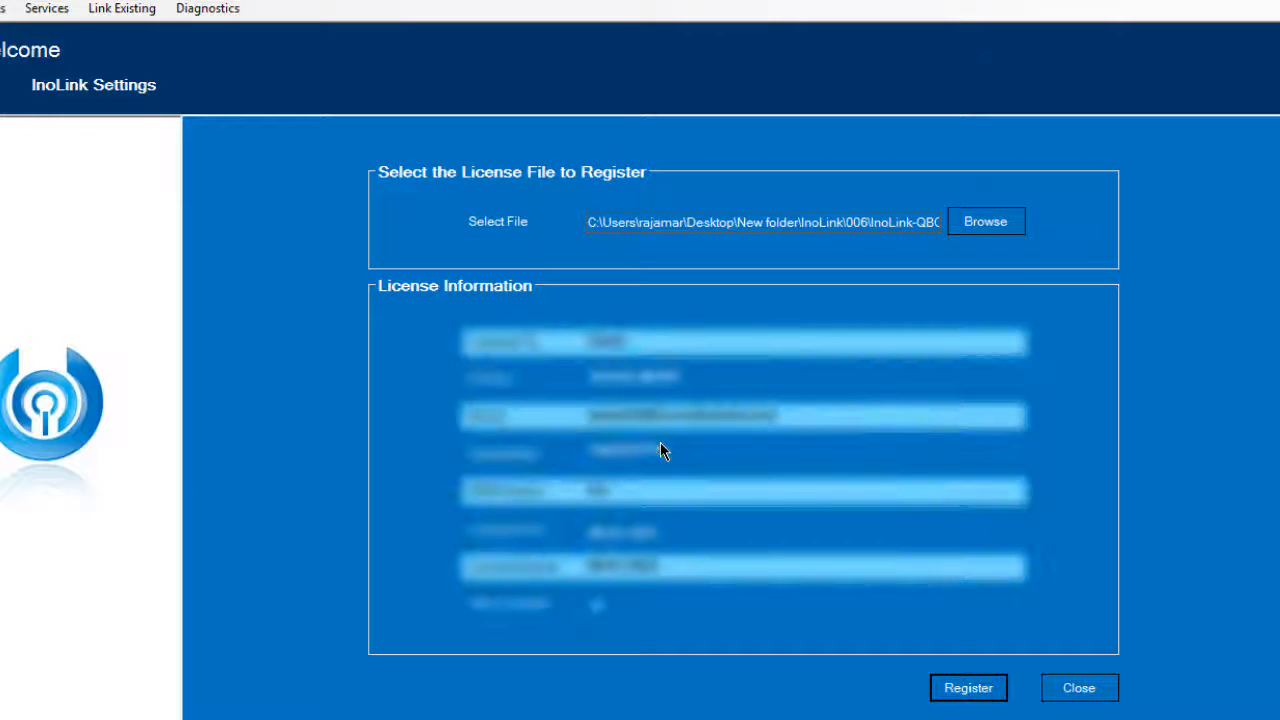
pyautogui.click(708, 446)
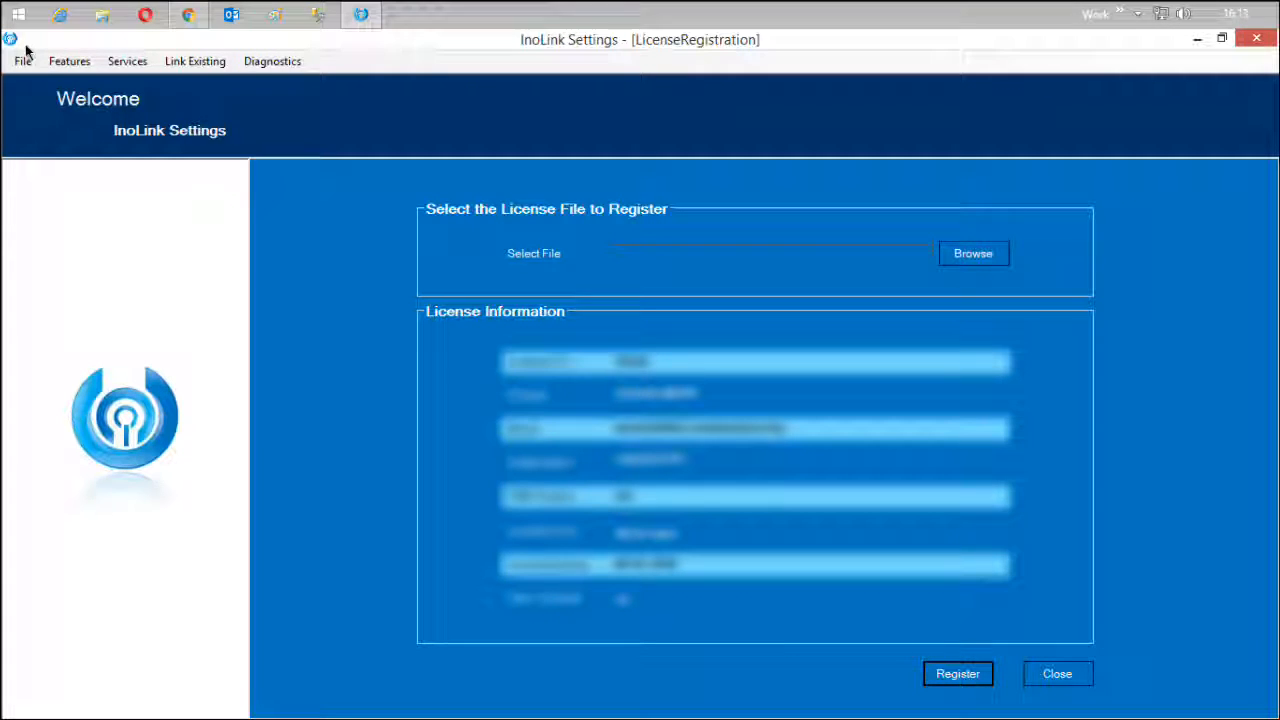
# Step: Save the special product mappings with Write-In as the write-in product and Line Discount as the line discount product
pyautogui.click(33, 64)
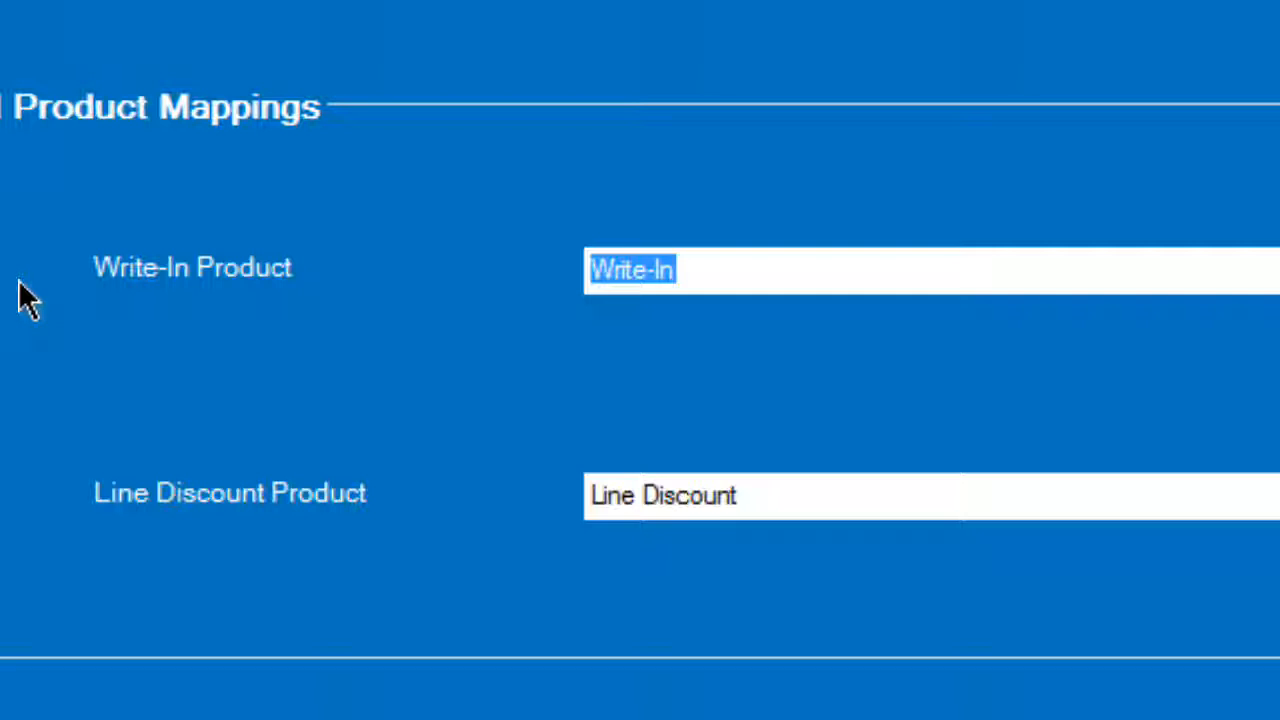
pyautogui.press('Tab')
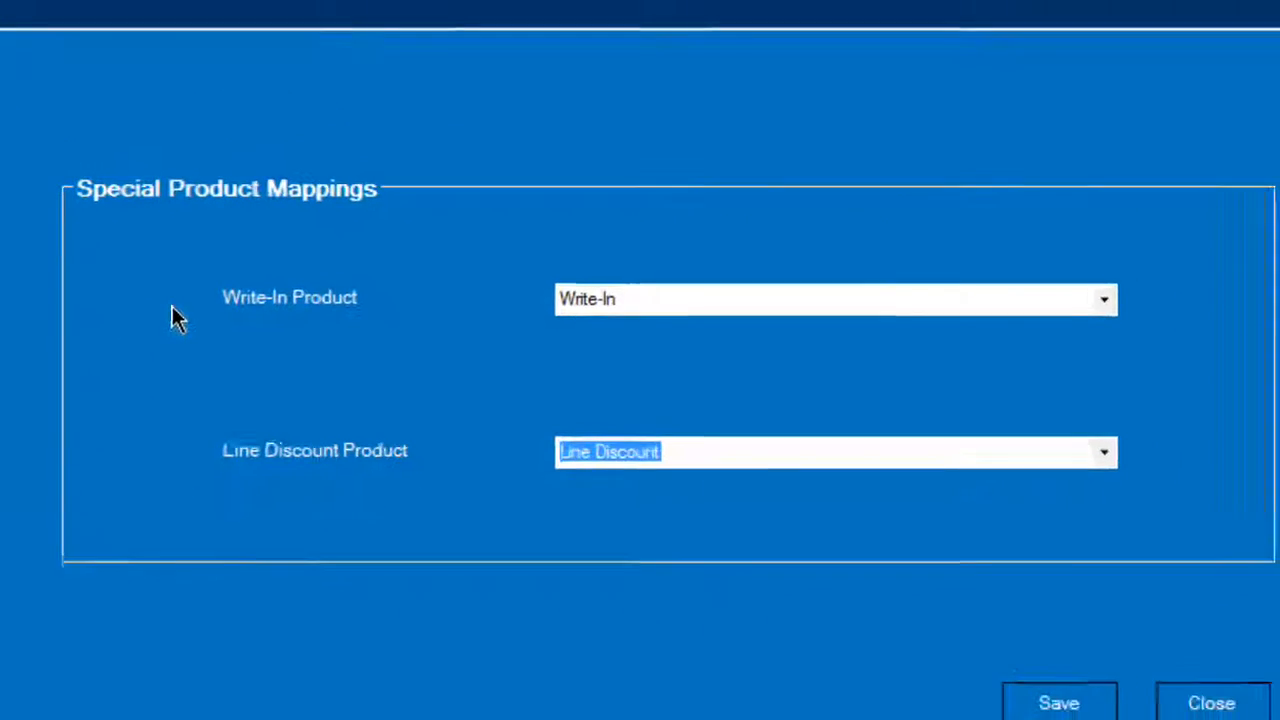
pyautogui.click(1052, 710)
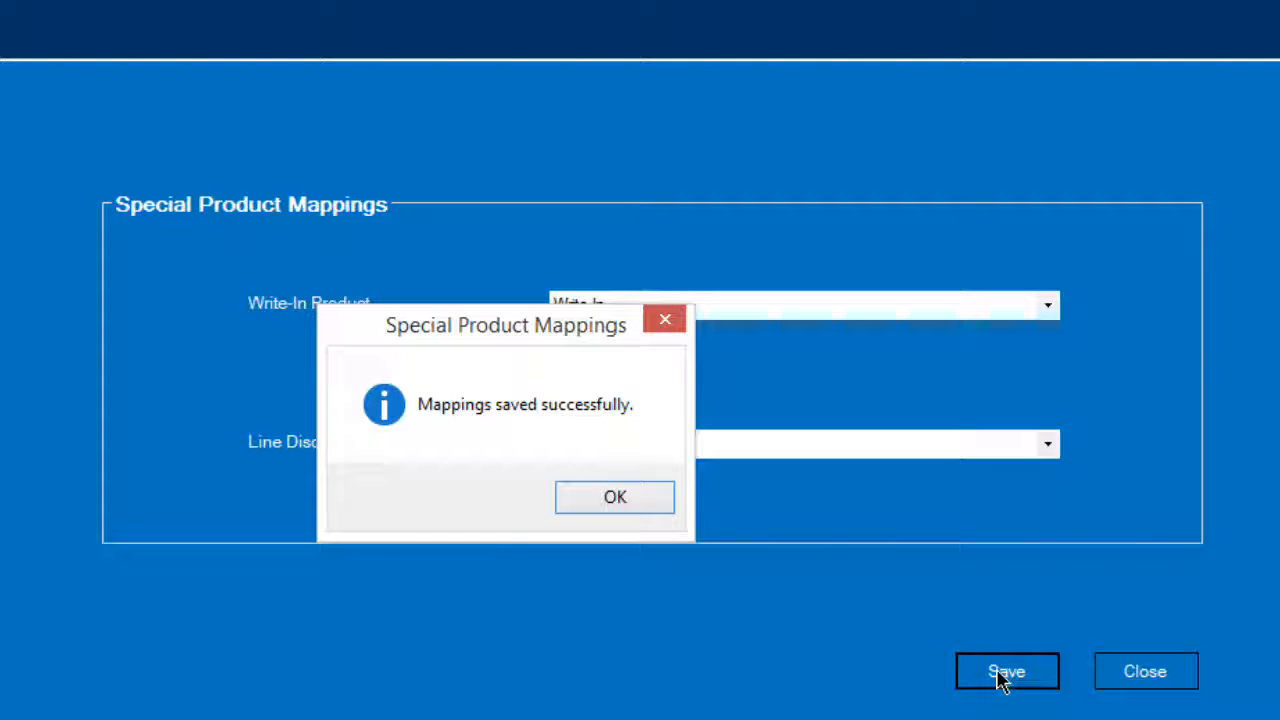
pyautogui.click(604, 502)
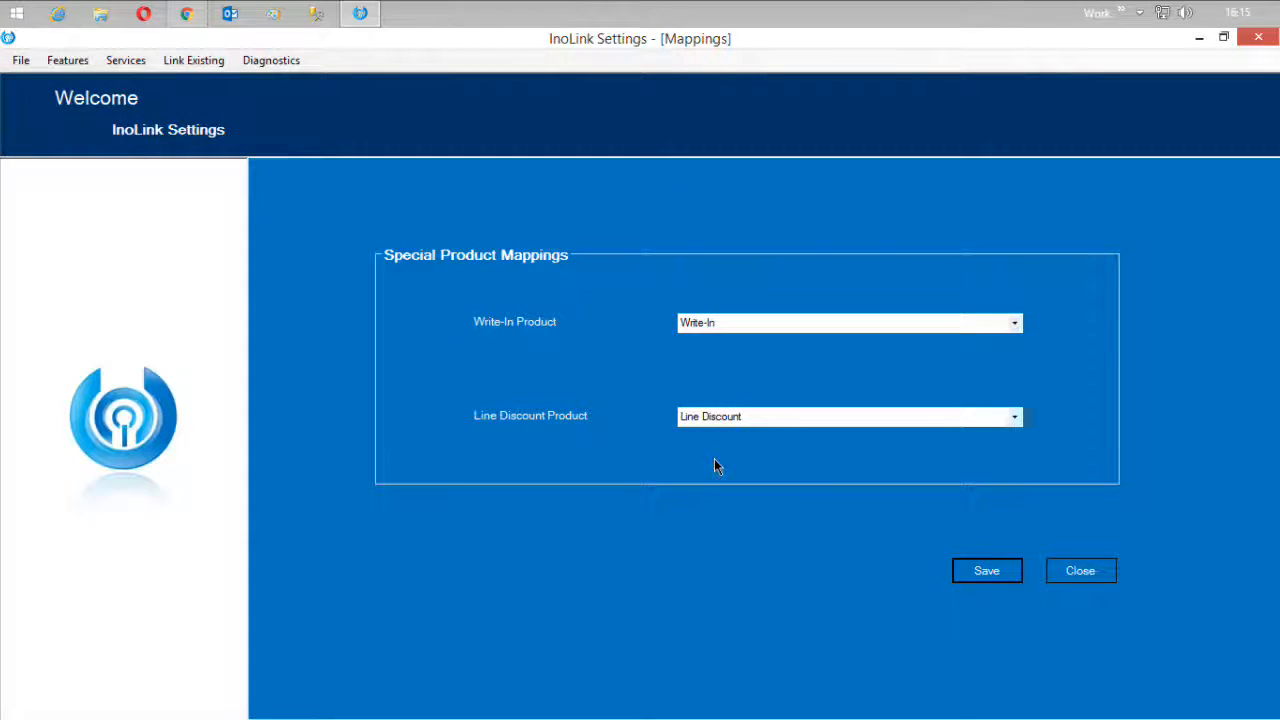
# Step: Enable CRM To QuickBooks customer sync with Exact name matching, CRM as deadlock winner, and primary contact sync allowed
pyautogui.click(70, 61)
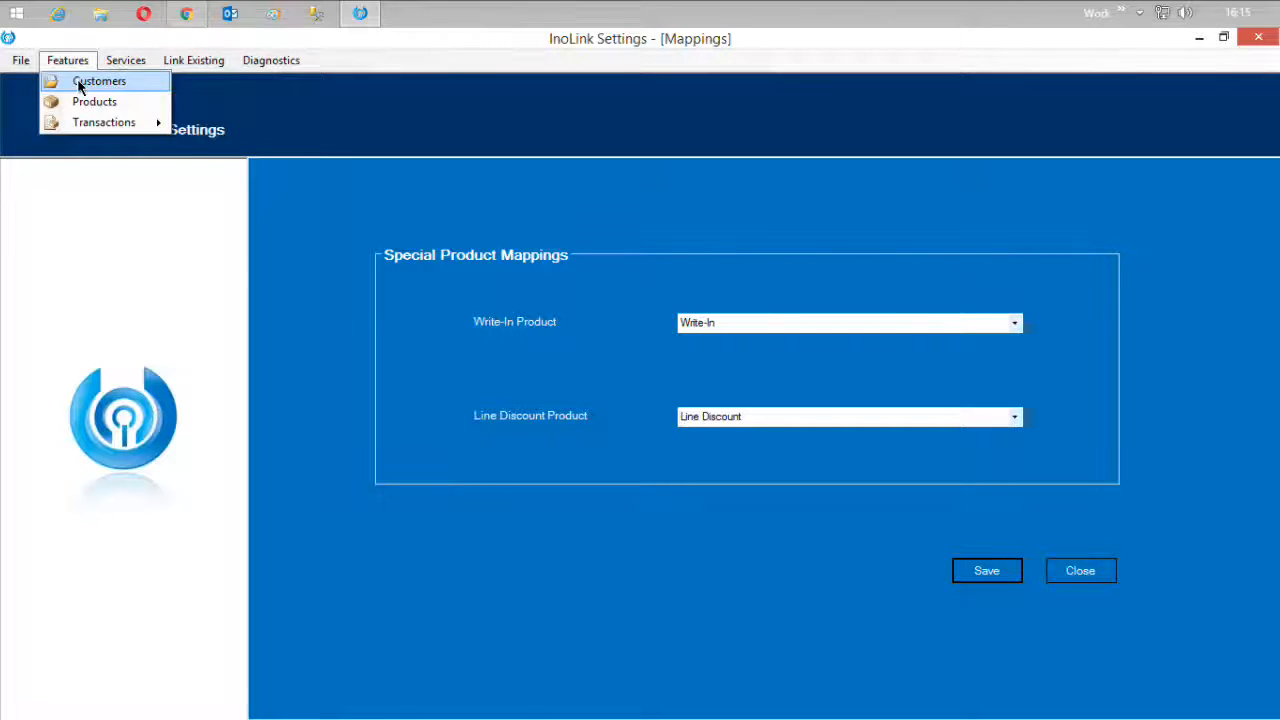
pyautogui.click(82, 82)
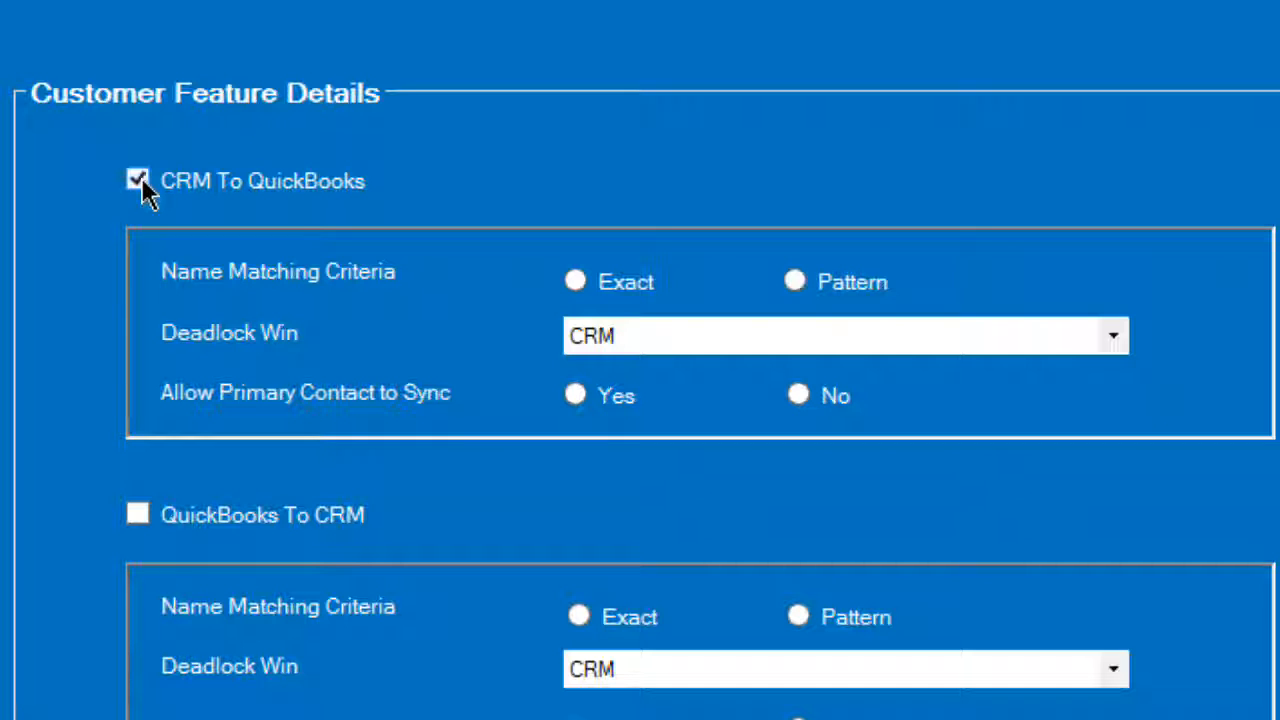
pyautogui.click(573, 282)
pyautogui.click(615, 335)
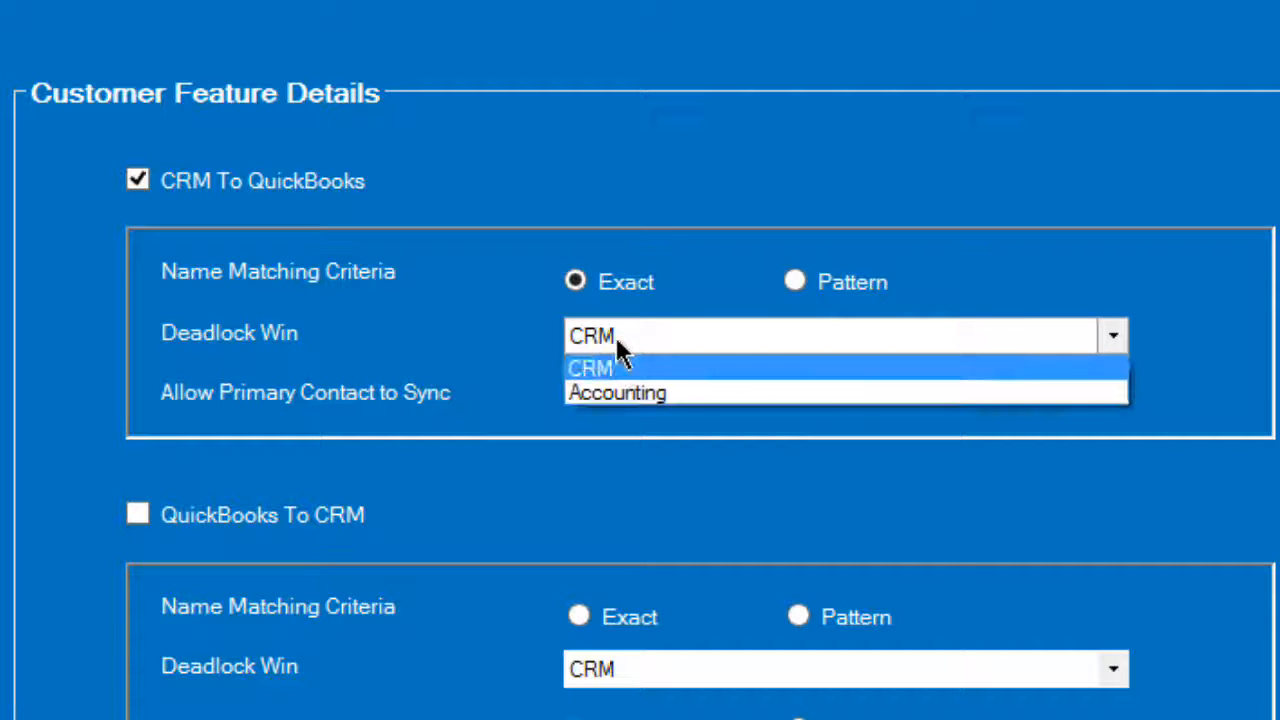
pyautogui.click(615, 335)
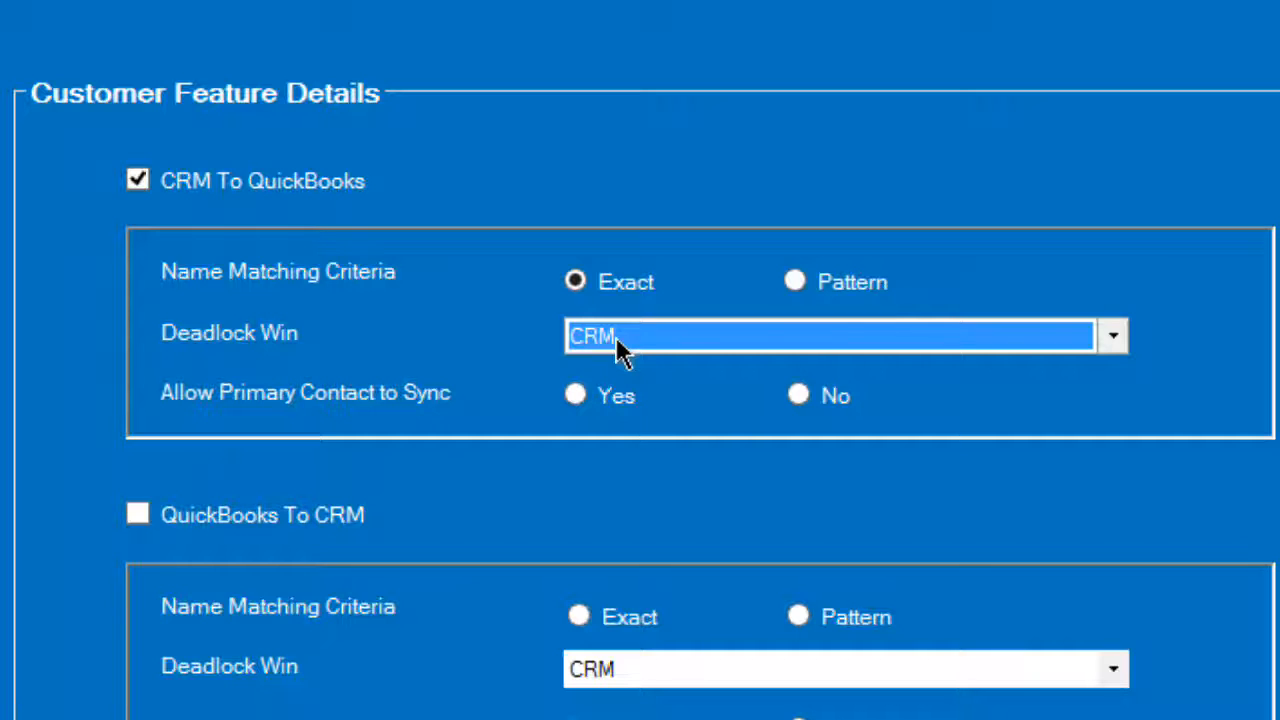
pyautogui.click(579, 393)
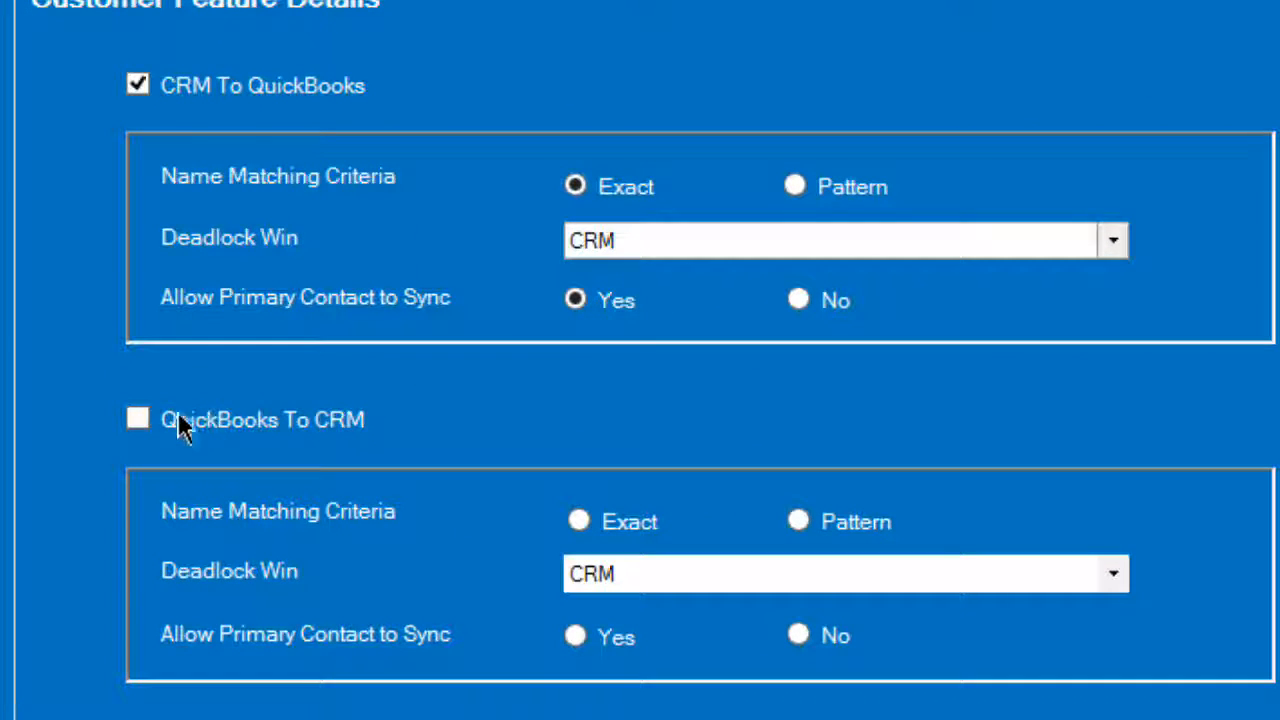
# Step: Enable the QuickBooks To CRM direction in the customer feature details
pyautogui.click(136, 424)
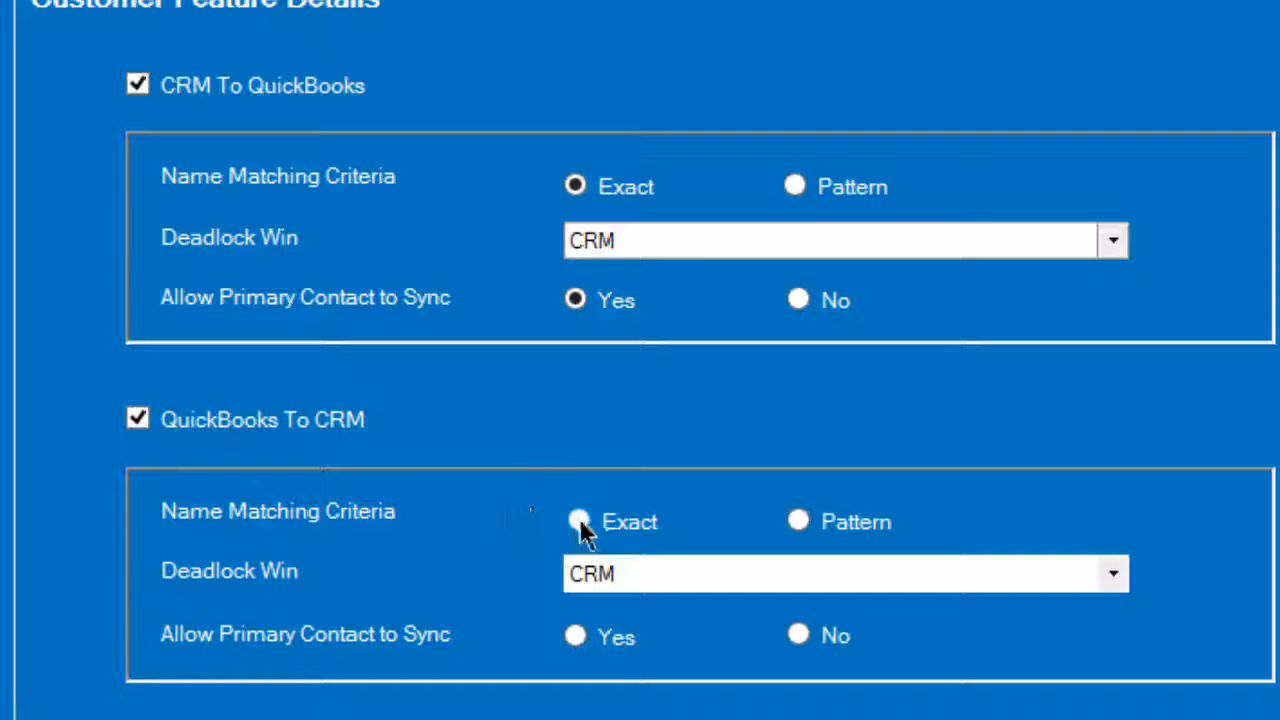